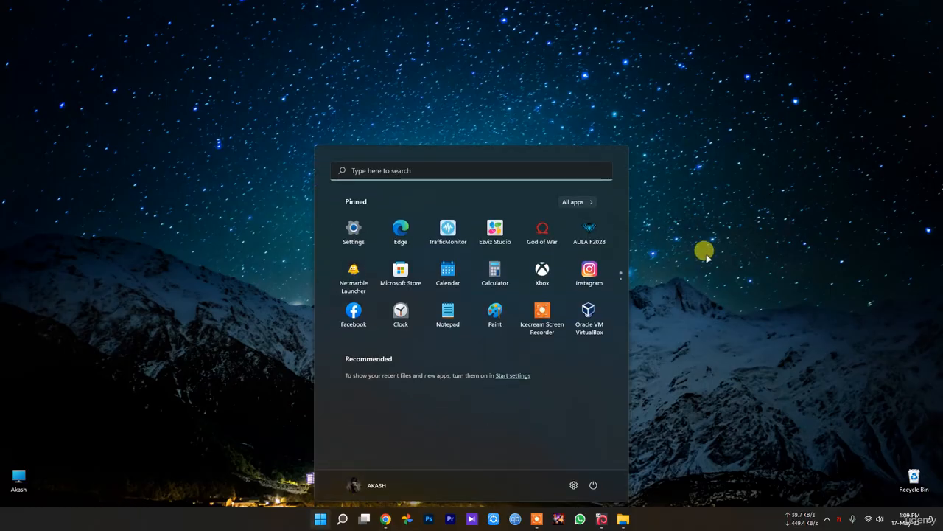
- Bring up the running Kali Linux virtual machine window briefly and return to the desktop
click(766, 259)
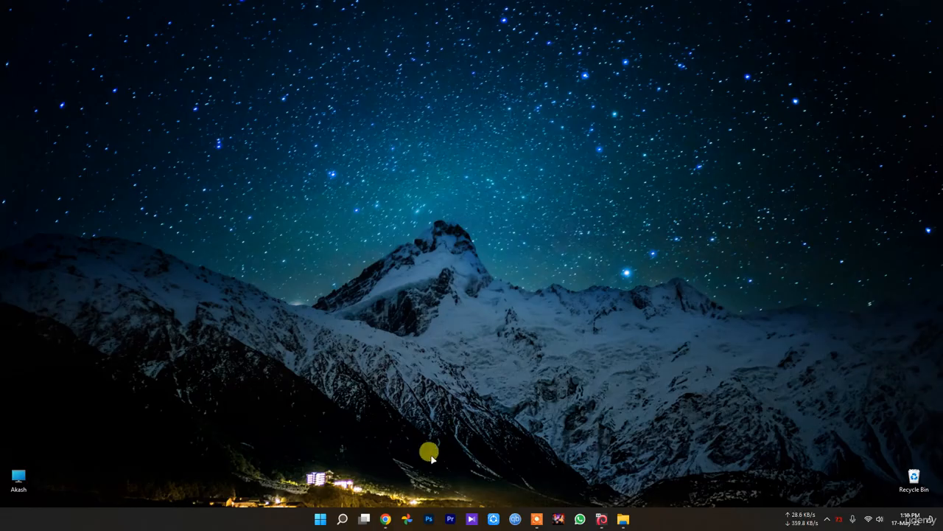
mouse_move(385, 518)
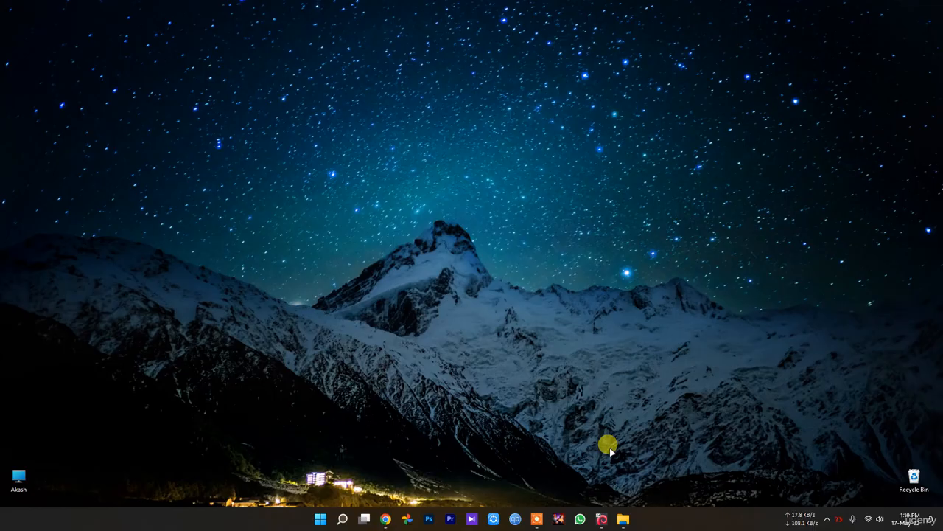
click(603, 519)
click(603, 519)
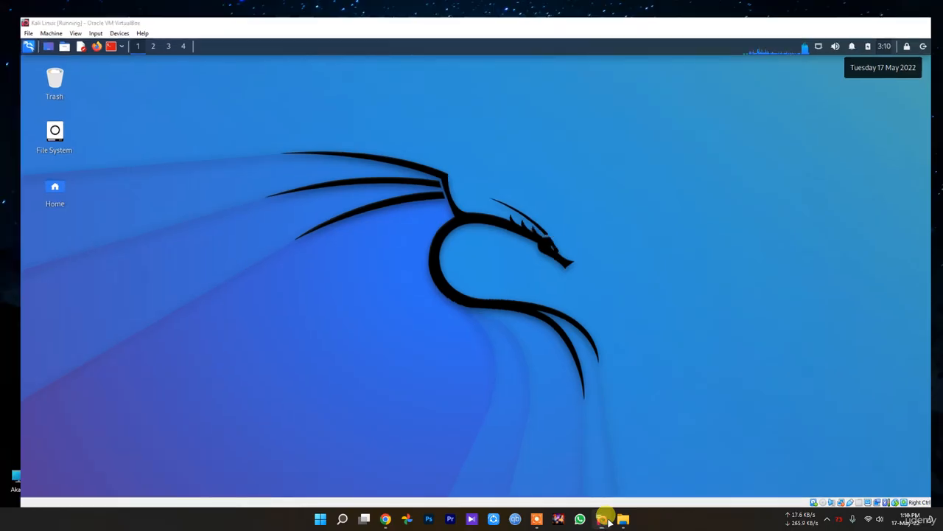
mouse_move(604, 516)
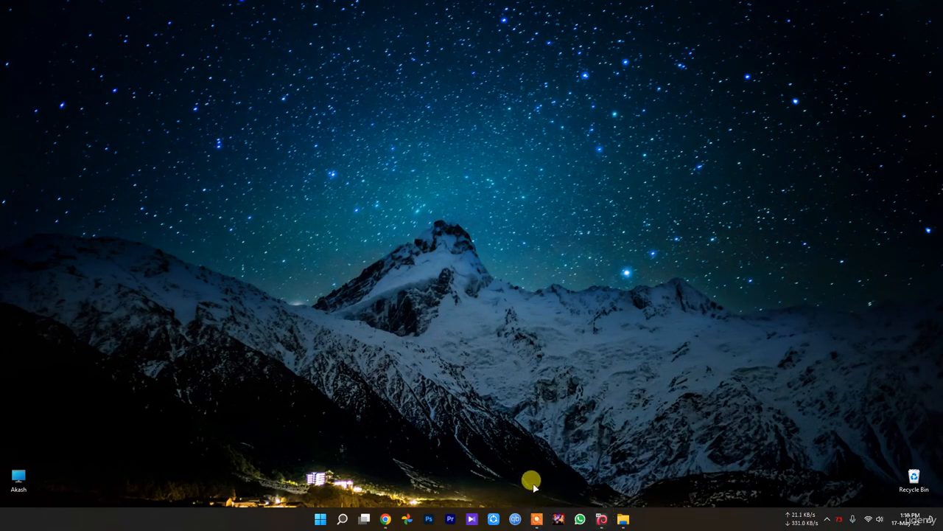
- Check the computer's memory usage graph in Task Manager and close it
right_click(319, 518)
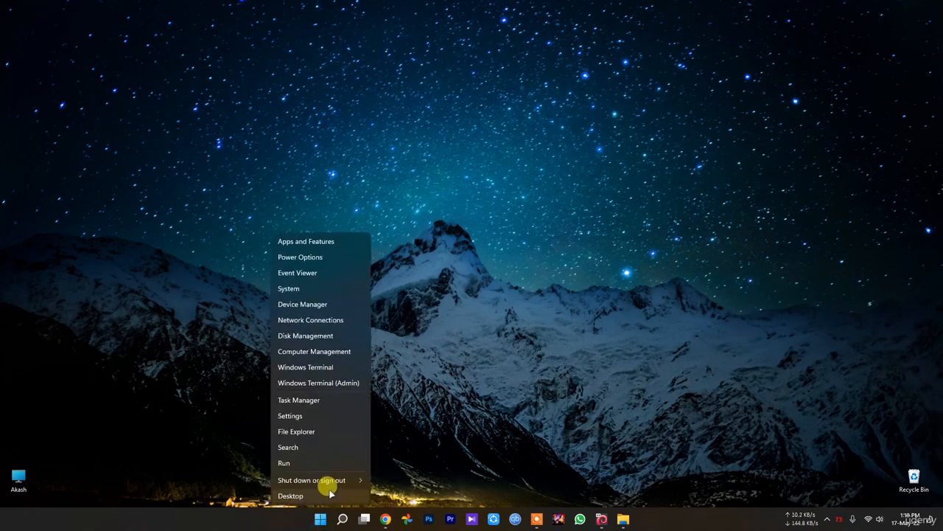
click(295, 398)
click(289, 81)
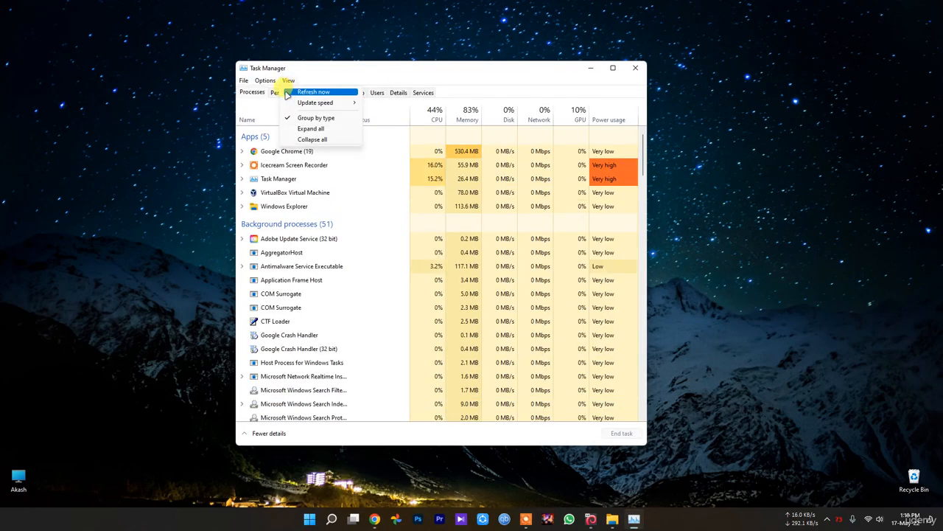
click(281, 92)
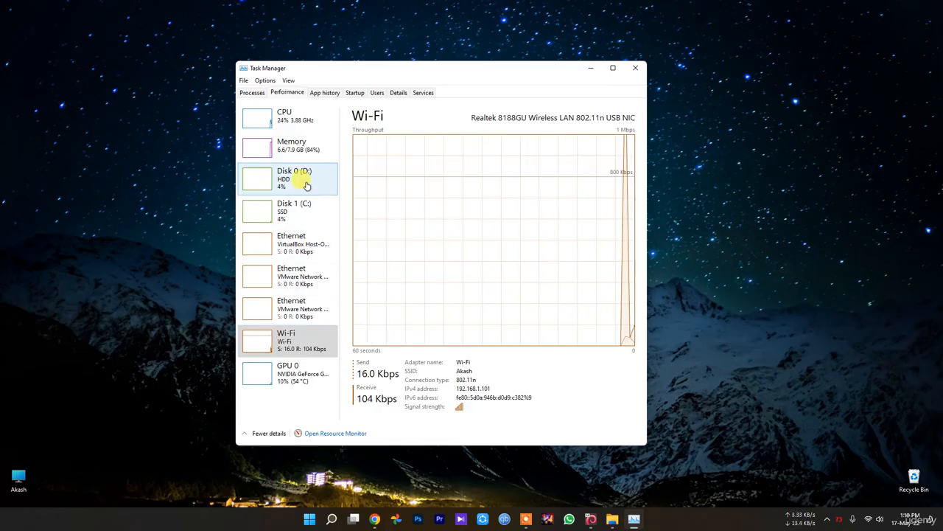
click(295, 145)
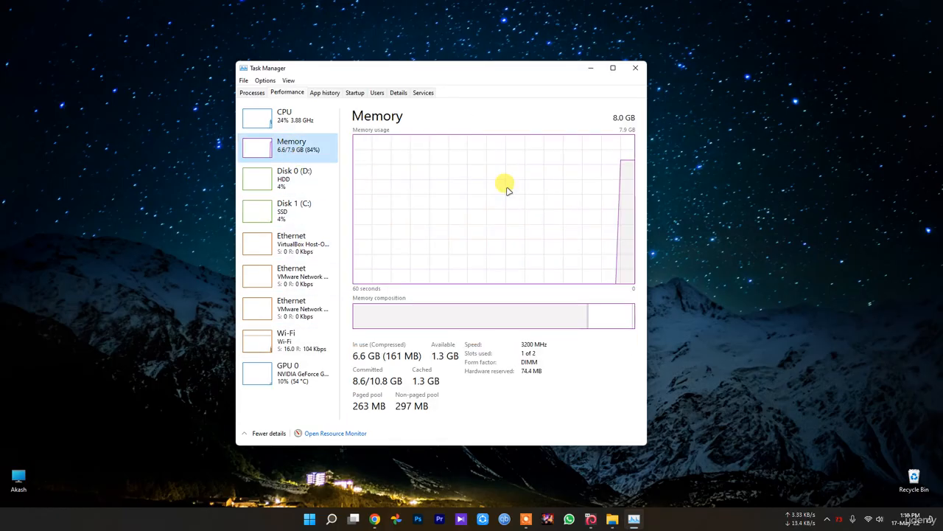
click(636, 68)
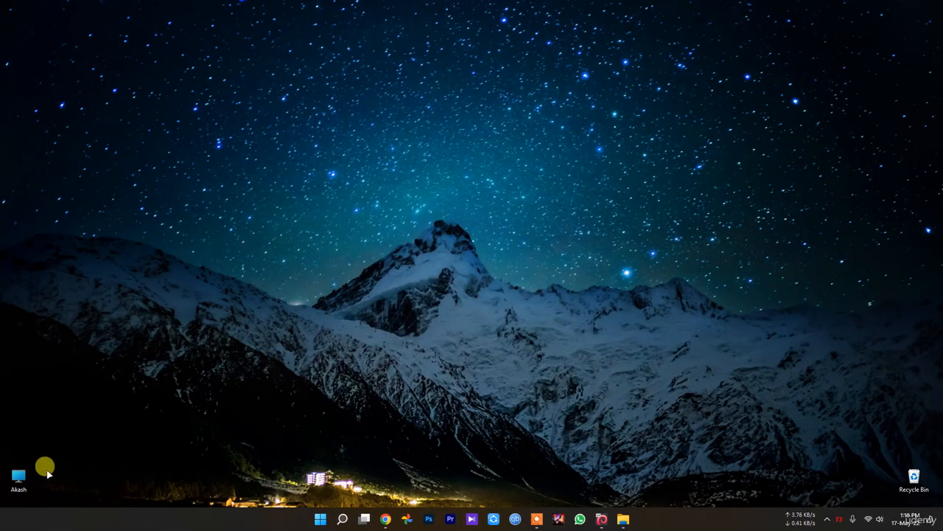
- Browse the contents of the D: drive and the Windows 11 (C:) drive in File Explorer, returning to the drive overview
double_click(18, 477)
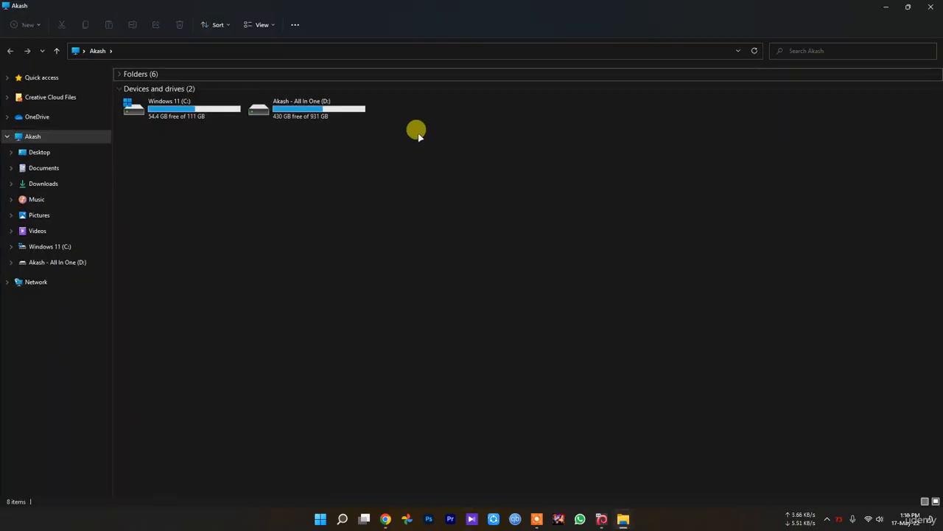
double_click(317, 110)
key(alt+Left)
double_click(188, 112)
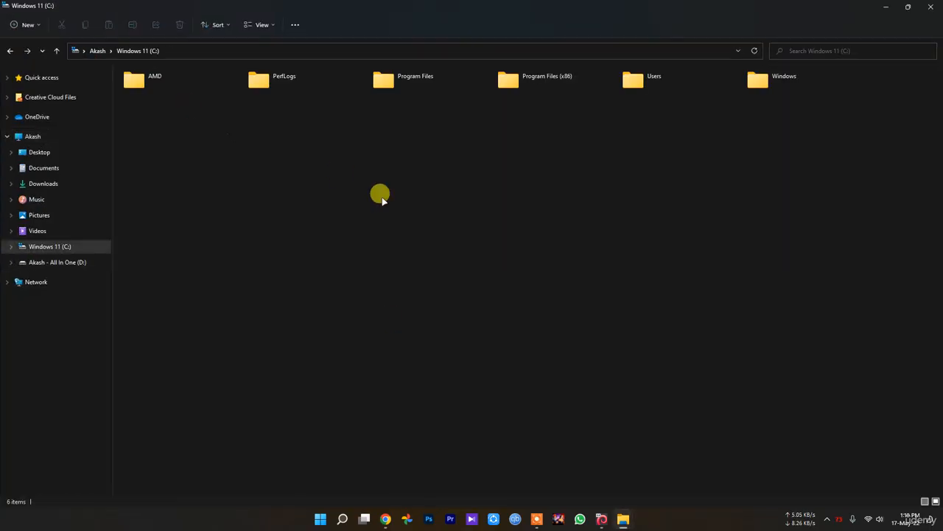
key(alt+Left)
- Look over the System page in Windows Settings, and close both Settings and File Explorer
click(321, 522)
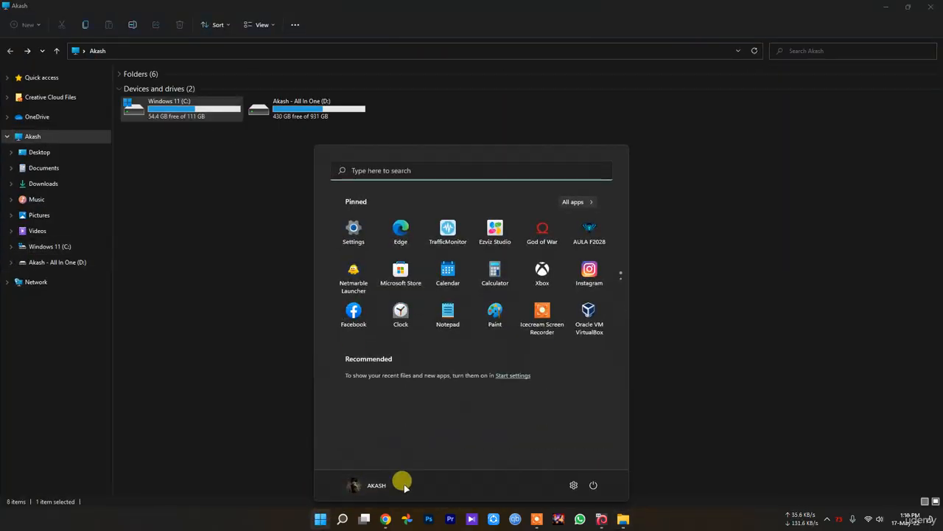
click(573, 484)
scroll(376, 320, down, 5)
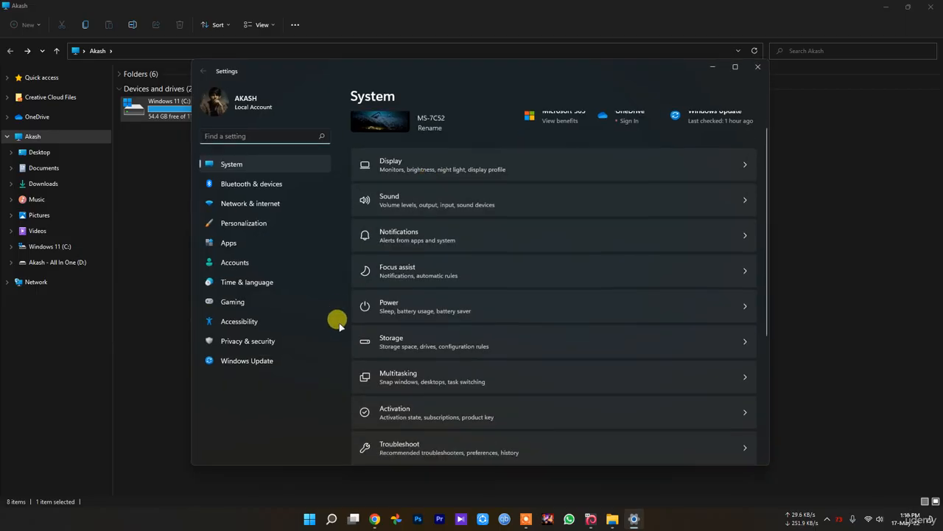
click(758, 66)
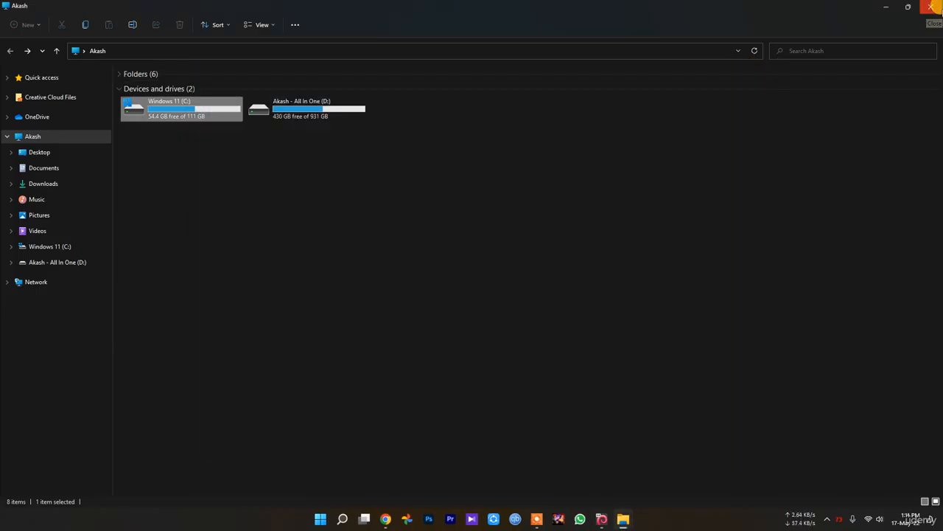
click(931, 6)
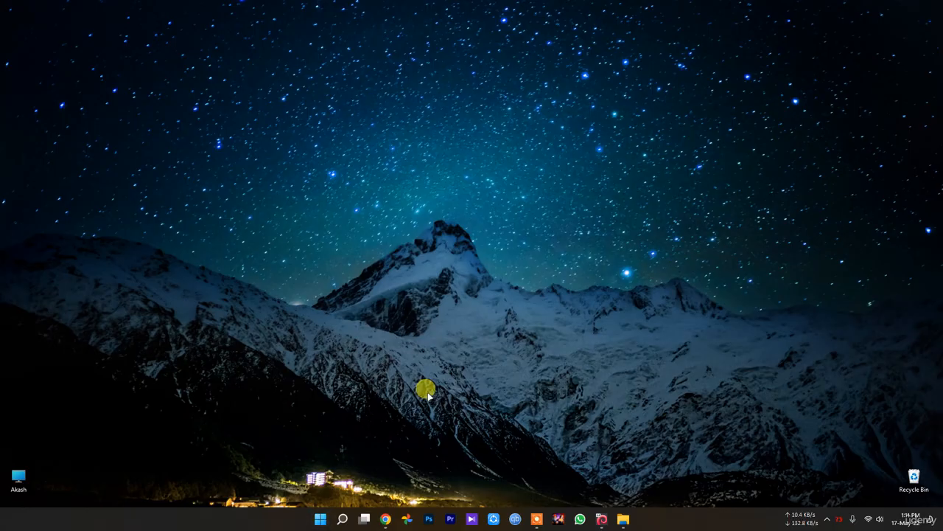
- Open the list of startup apps in Task Manager and widen the Name column to fit the full app names
right_click(319, 520)
click(298, 415)
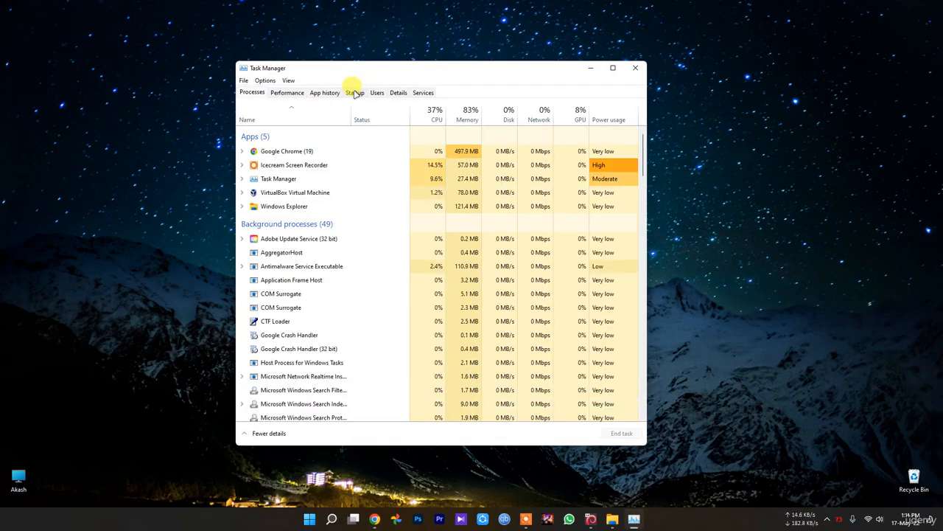
click(355, 93)
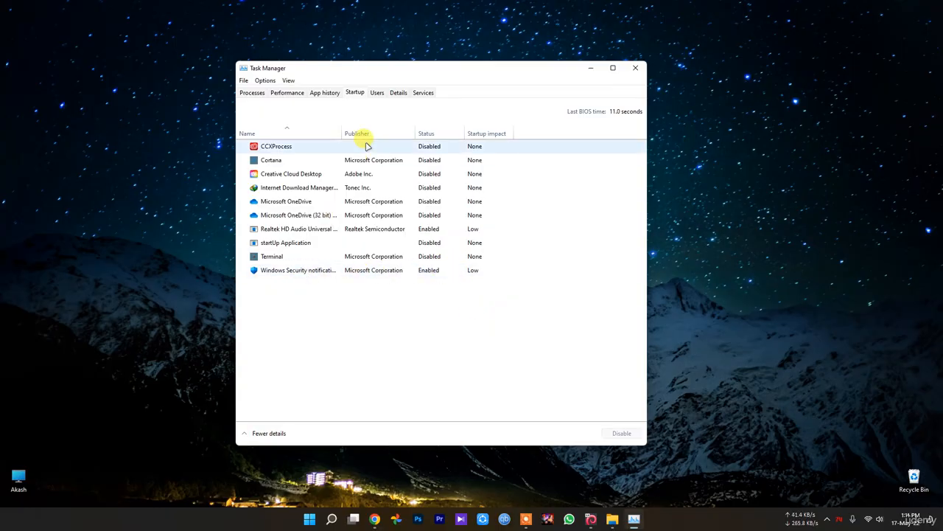
drag(341, 131, 373, 132)
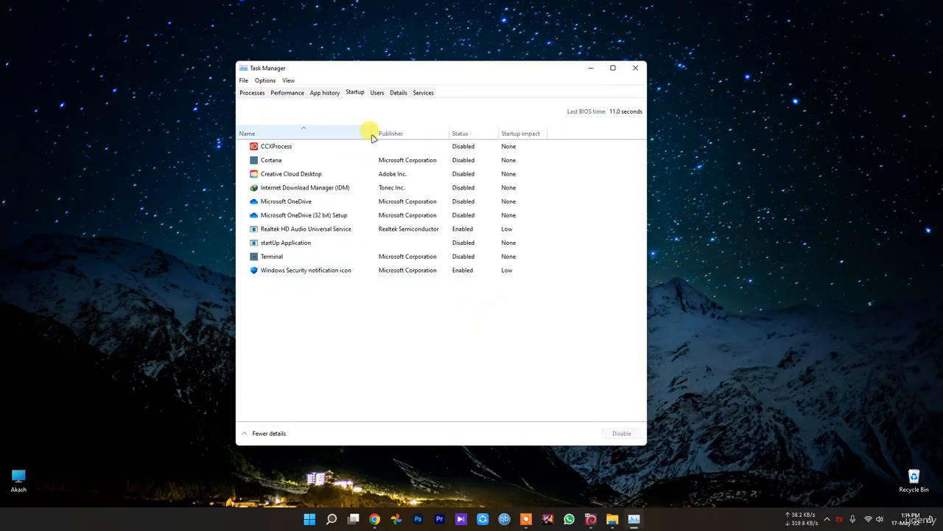
- Review the startup apps from Windows Security notification icon up to Cortana and close Task Manager
click(325, 271)
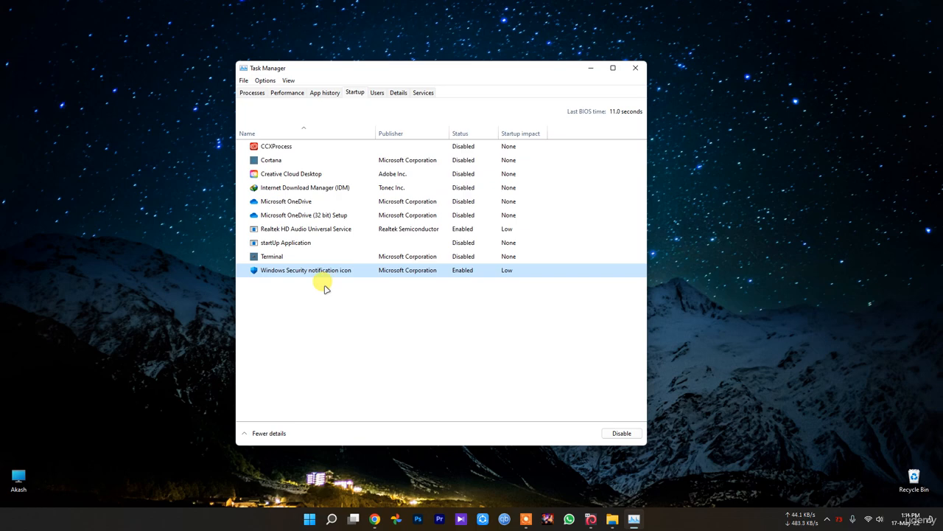
click(372, 229)
click(299, 215)
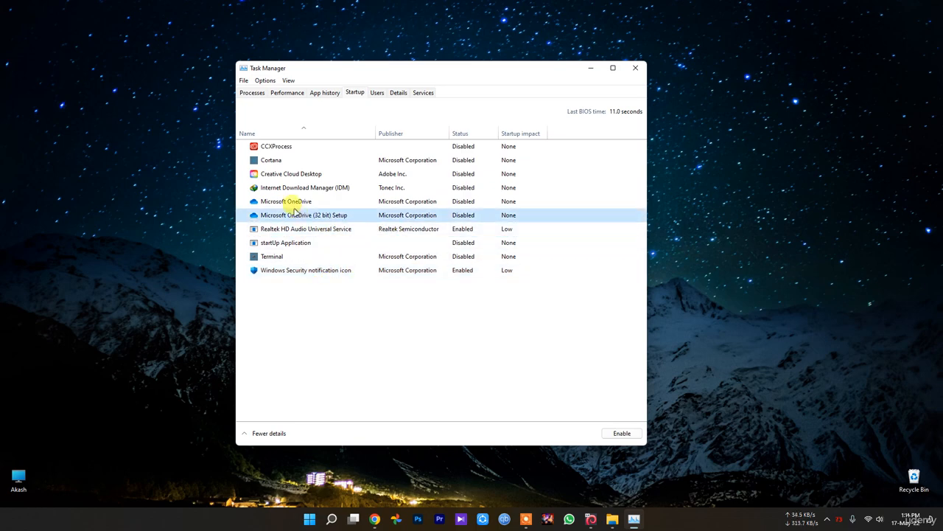
click(289, 201)
click(284, 187)
click(270, 174)
click(270, 159)
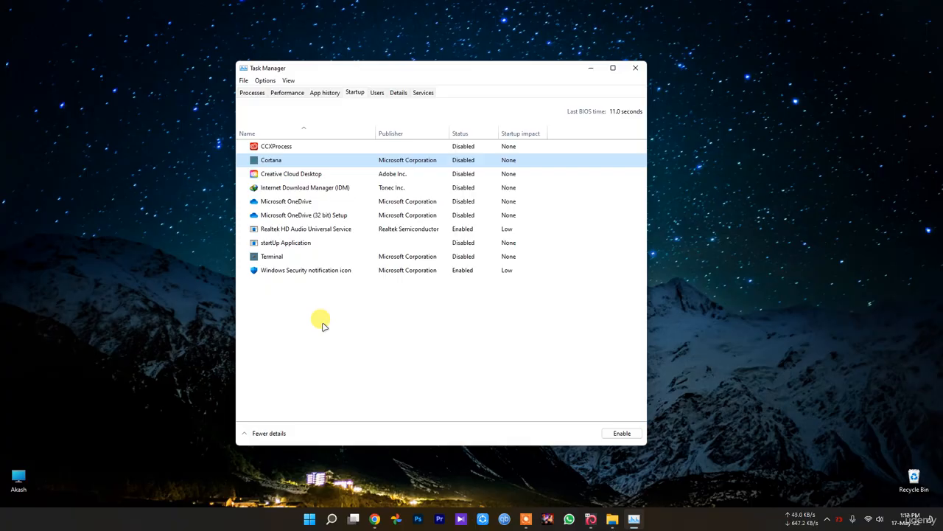
click(635, 68)
- Search Windows Settings for "accoun" and open Account privacy settings
click(320, 519)
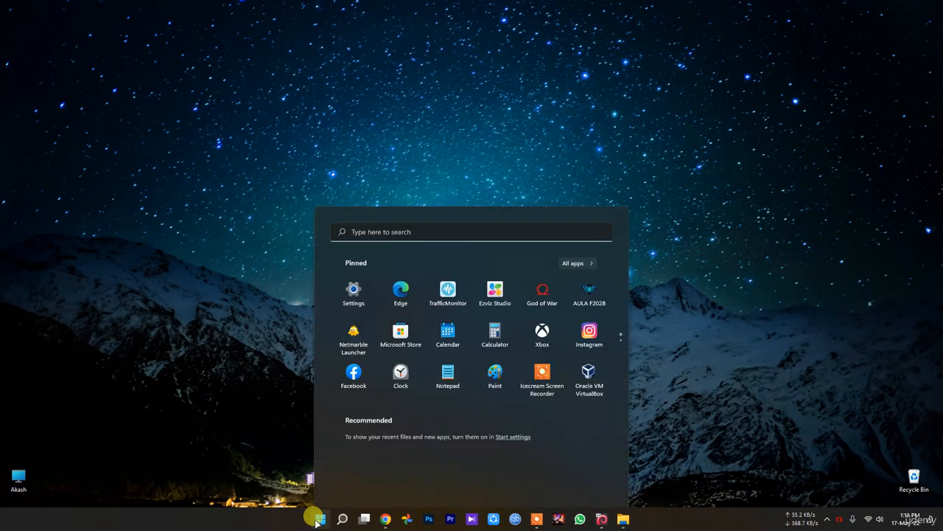
click(572, 486)
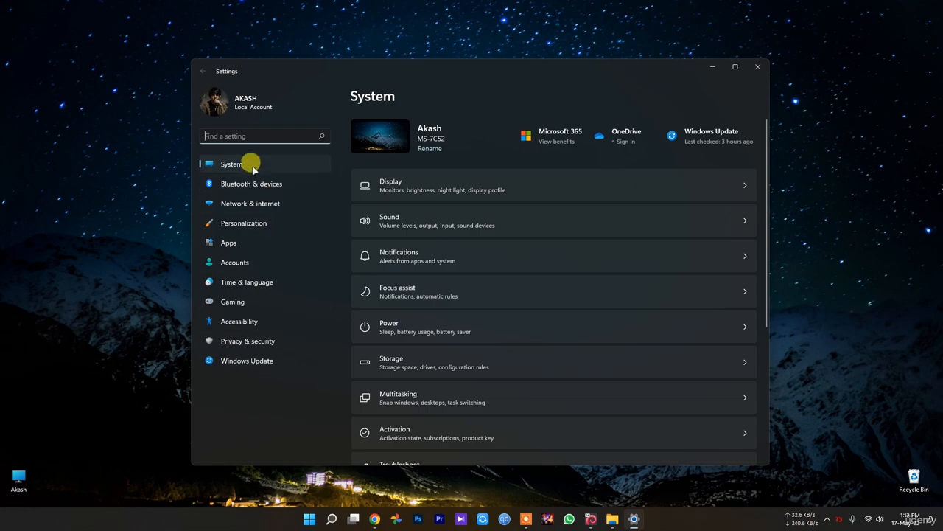
click(251, 139)
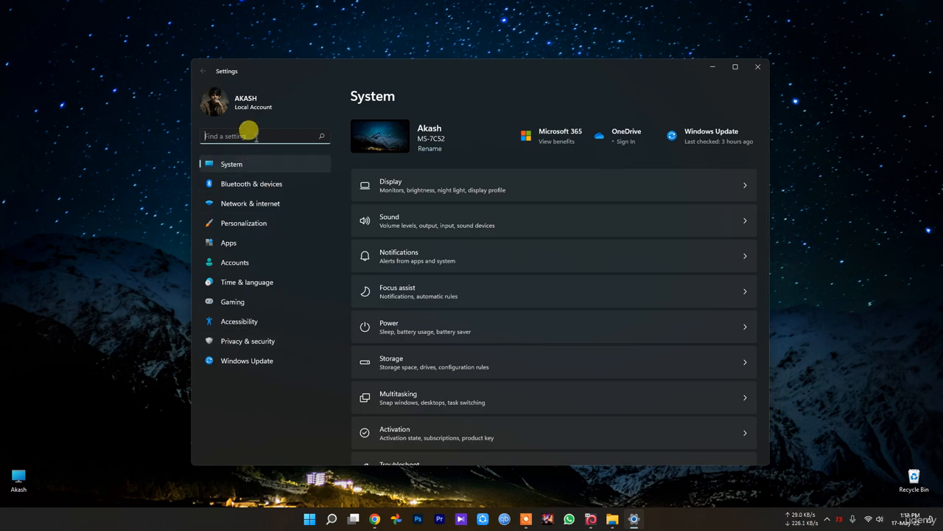
text(accoun)
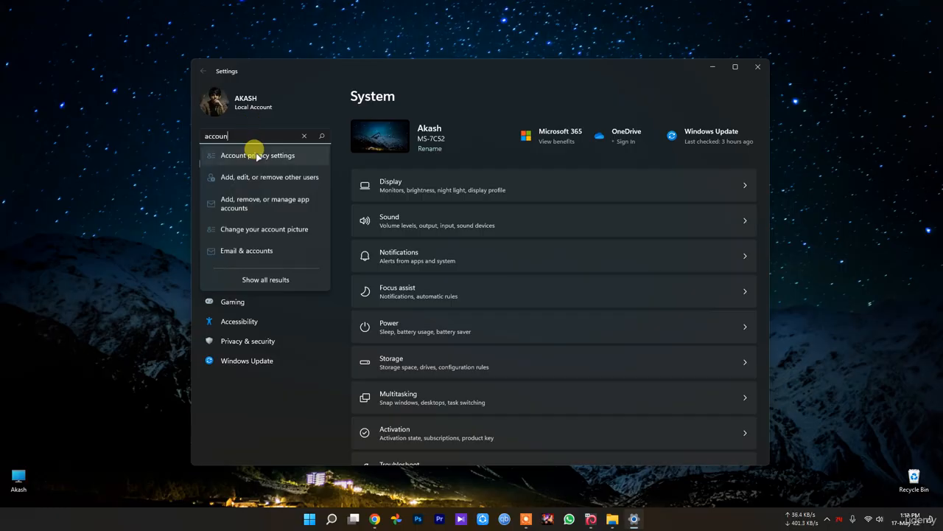
click(257, 154)
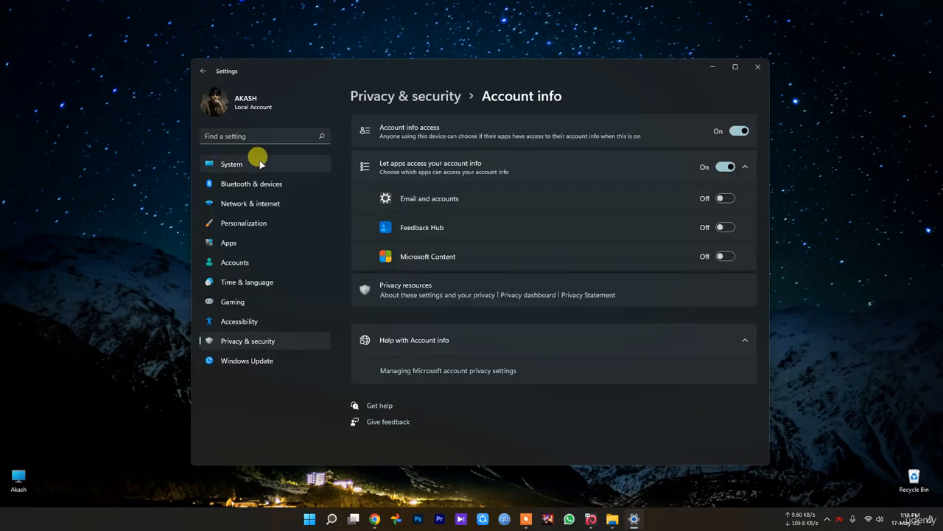
- Search the settings for "restart", review the Sign-in options for restarting apps after sign-in, and close Settings
click(235, 133)
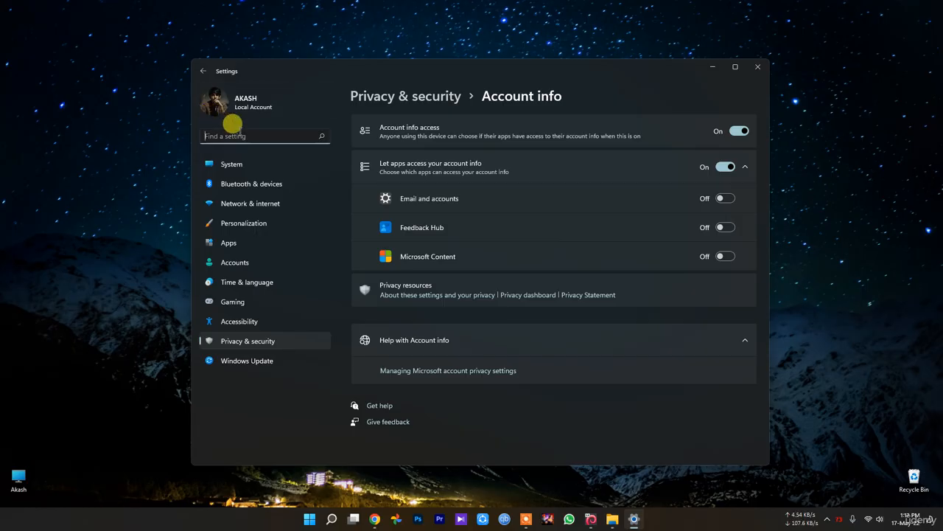
text(res)
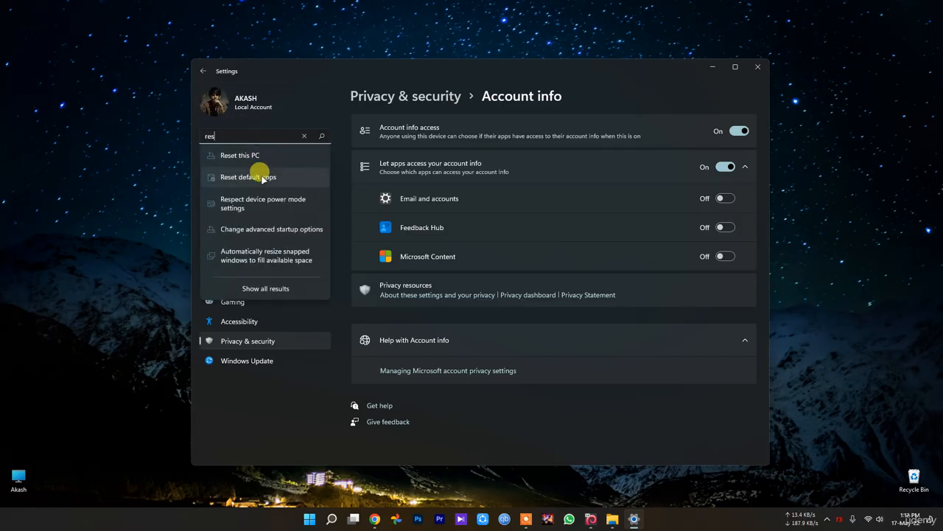
text(tart)
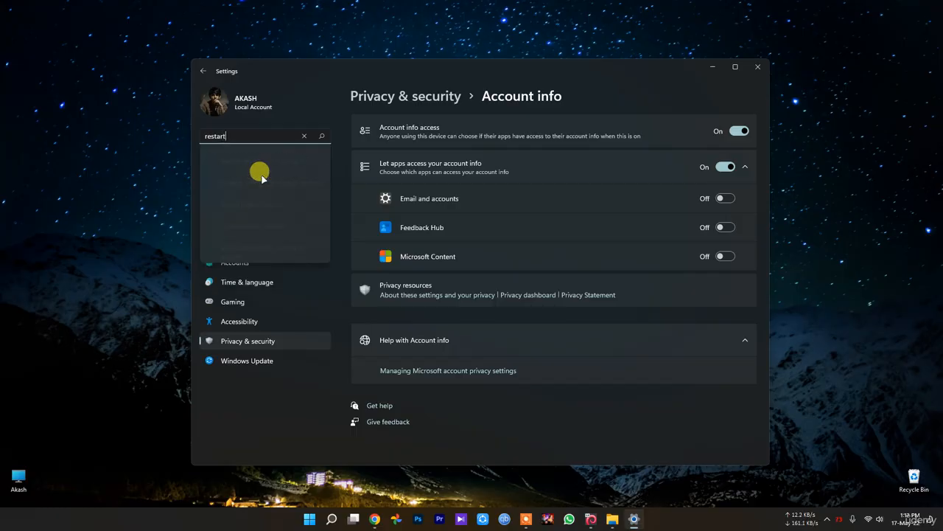
click(272, 159)
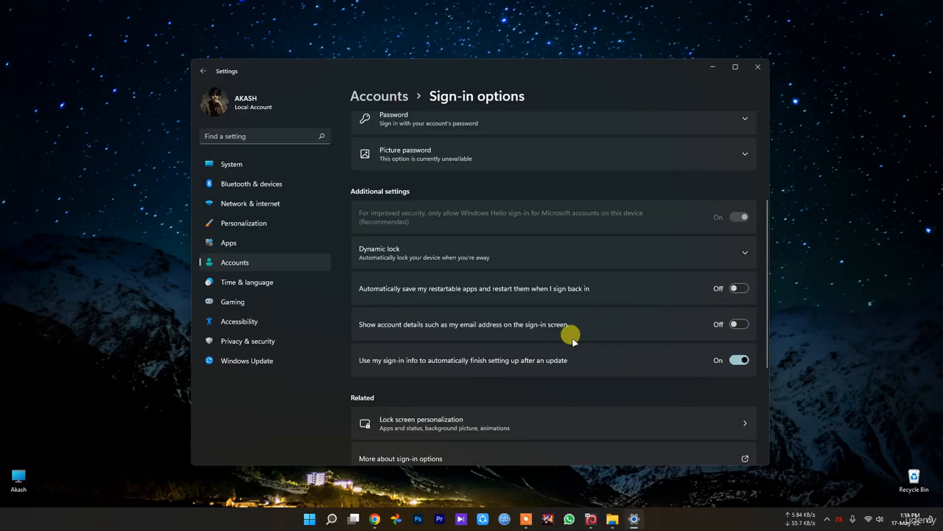
scroll(582, 325, up, 3)
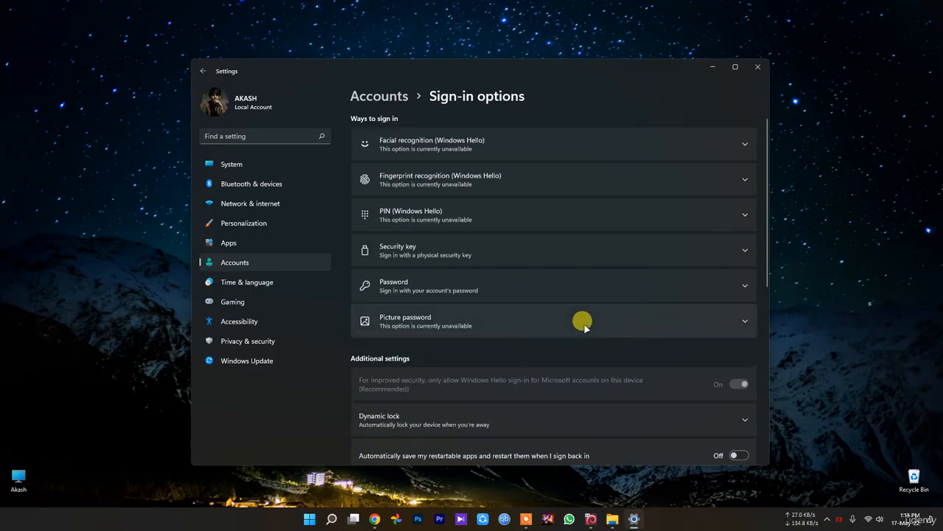
click(756, 65)
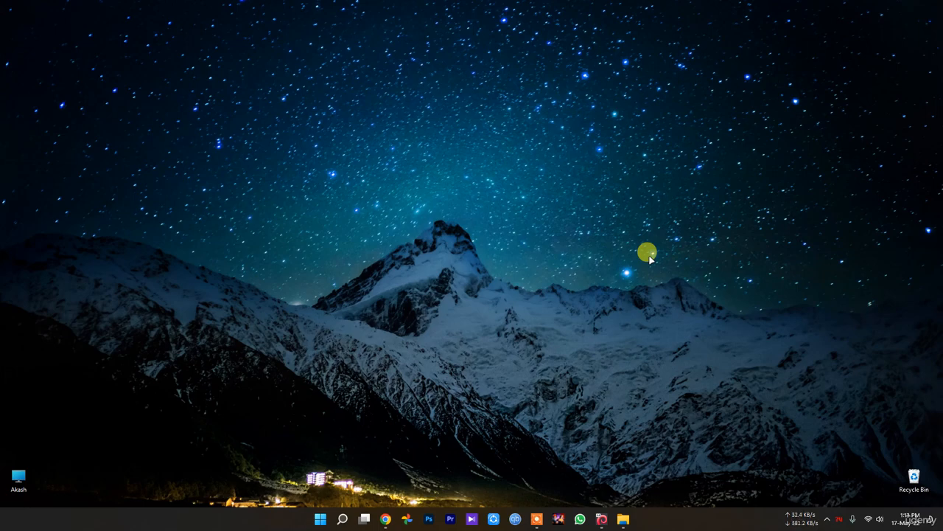
- Open Windows Settings and review the security, Windows permissions and app permissions entries under Privacy & security
click(321, 522)
click(565, 485)
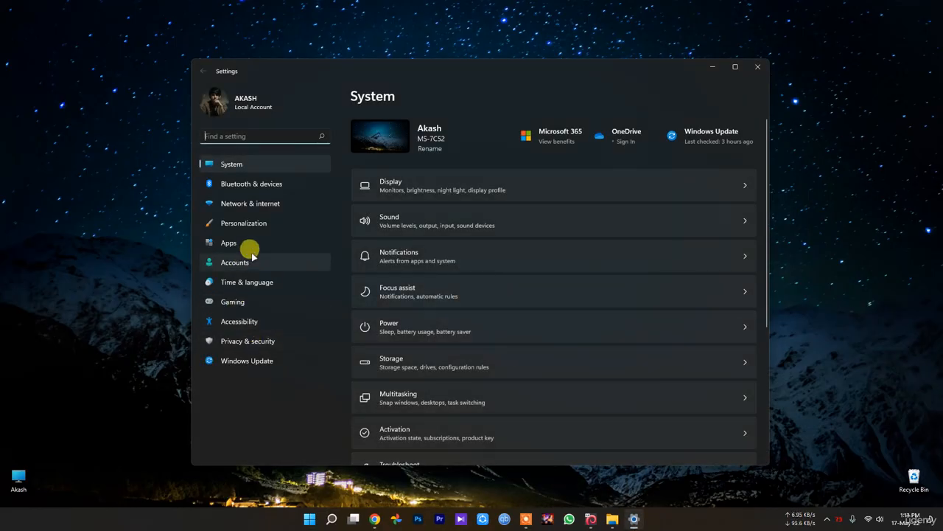
click(252, 341)
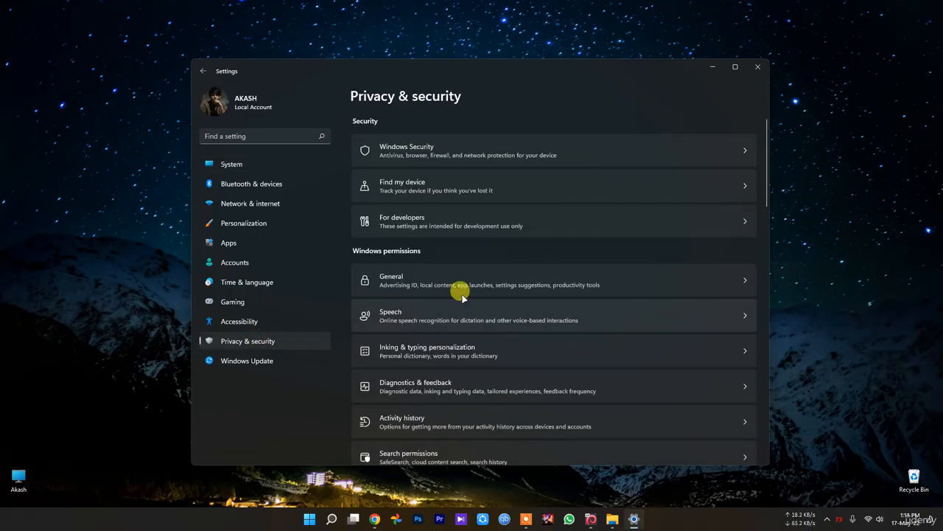
scroll(483, 234, down, 3)
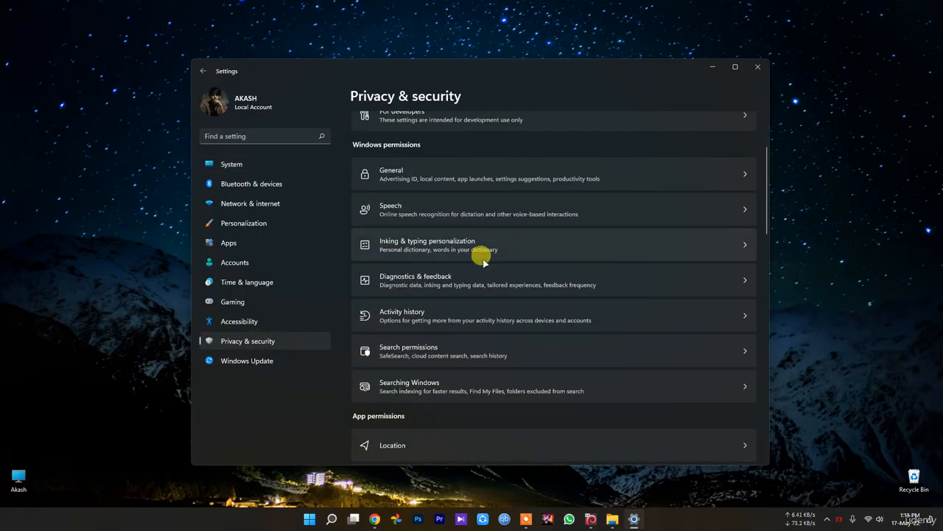
scroll(449, 263, down, 13)
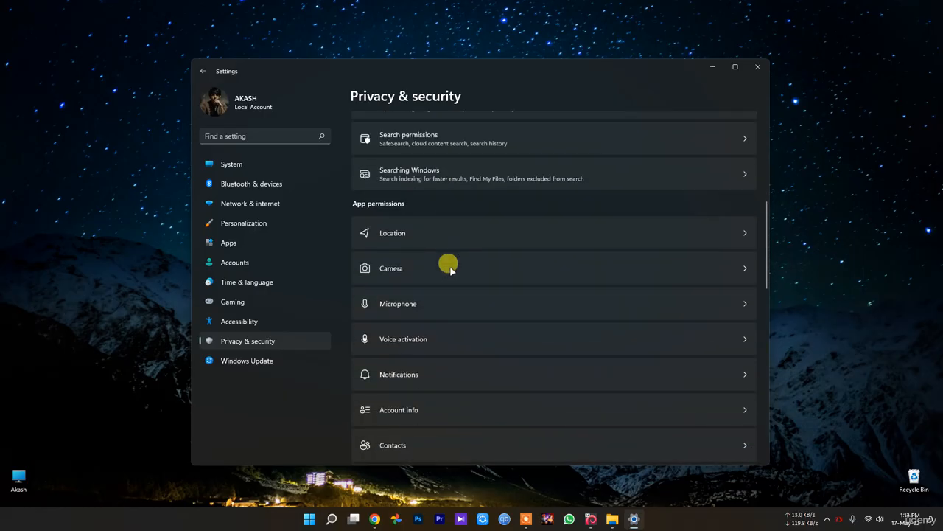
scroll(450, 346, up, 15)
scroll(451, 366, down, 2)
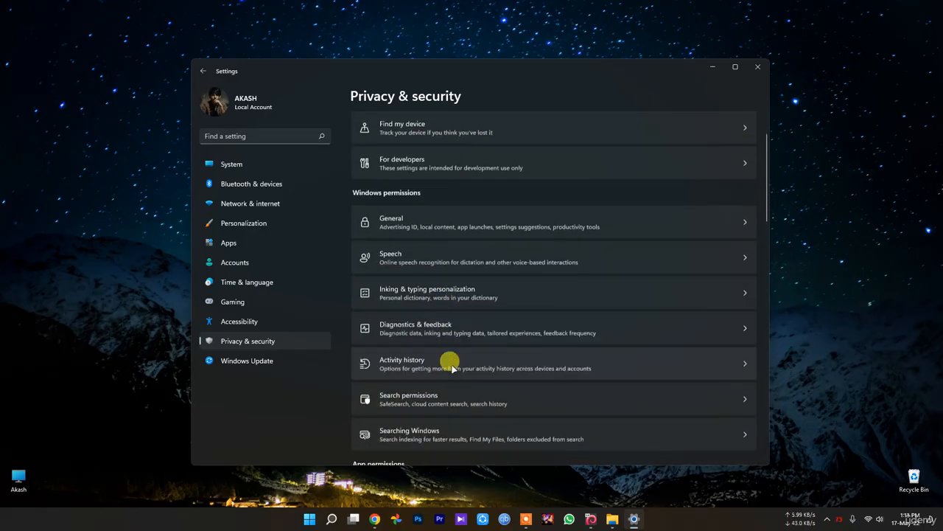
scroll(435, 289, up, 3)
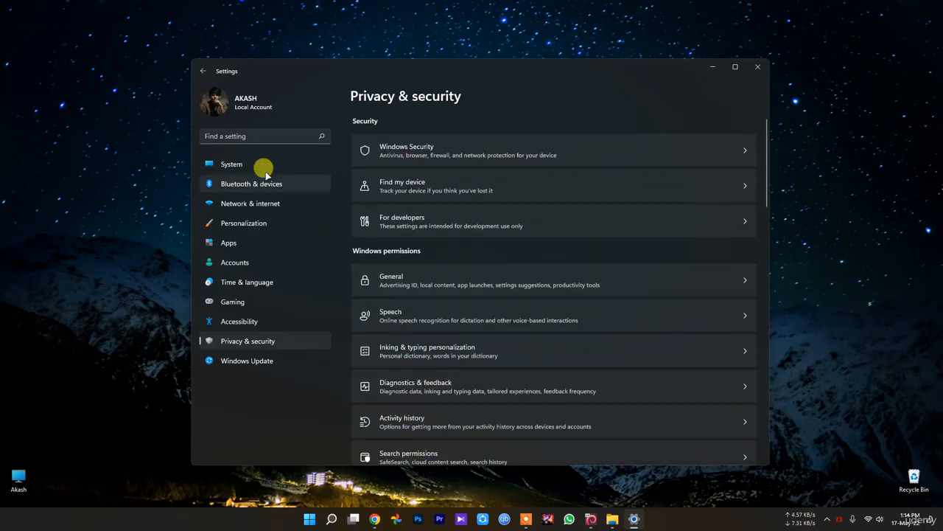
- Search the settings for "background app" and clear the search
click(253, 135)
text(ba)
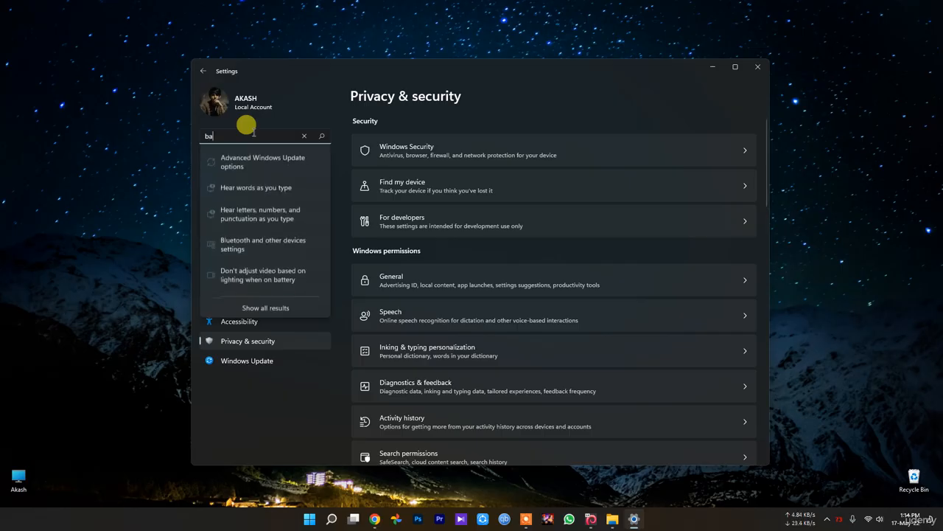
text(ckgr)
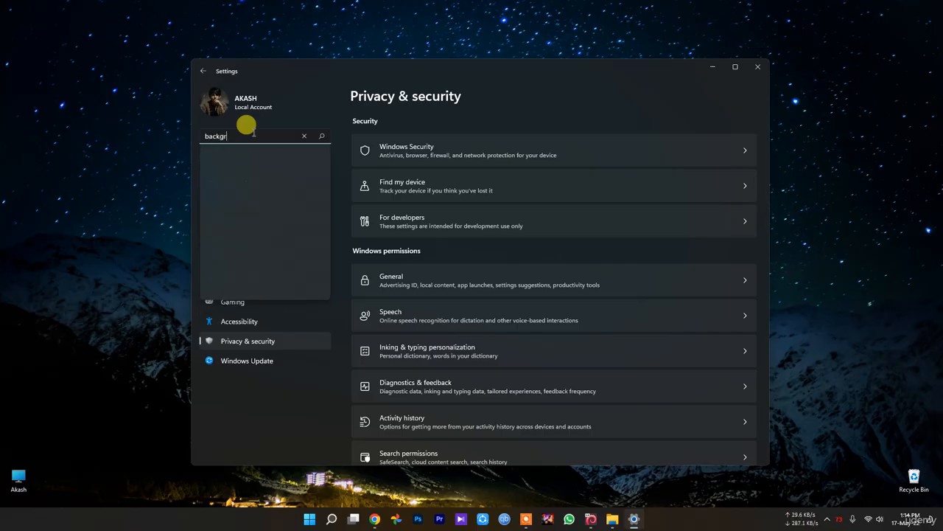
text(oup)
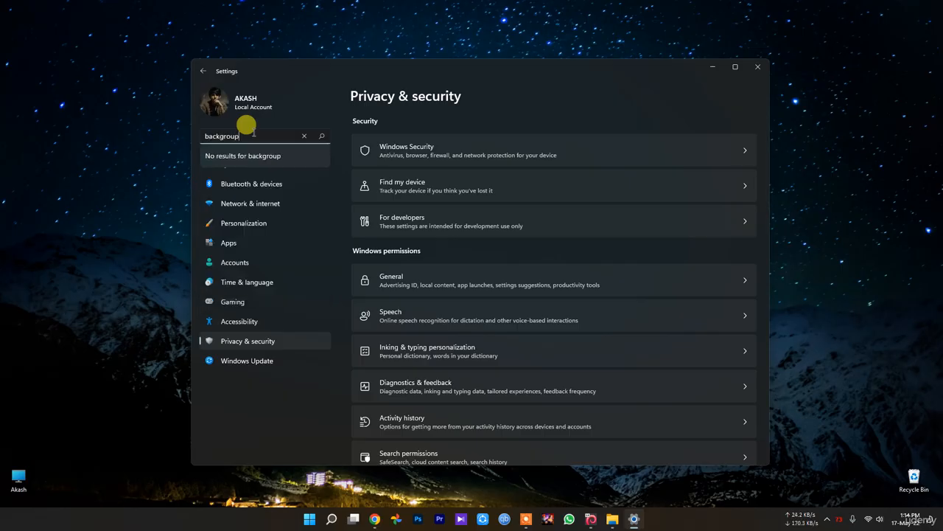
key(BackSpace)
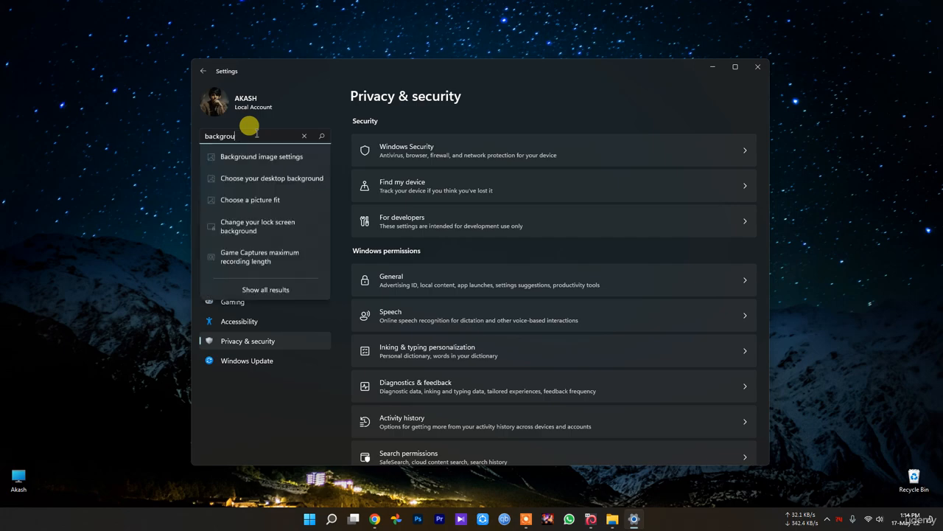
text(d)
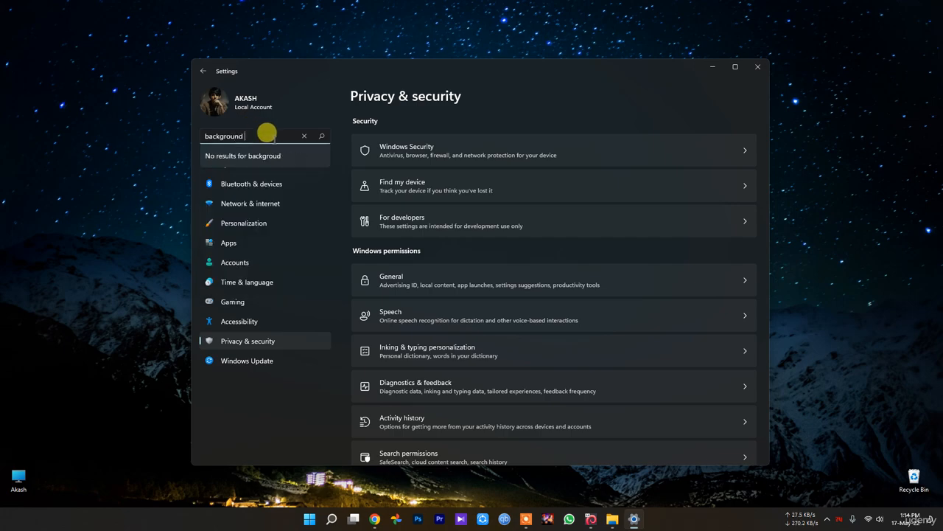
text( app)
key(Return)
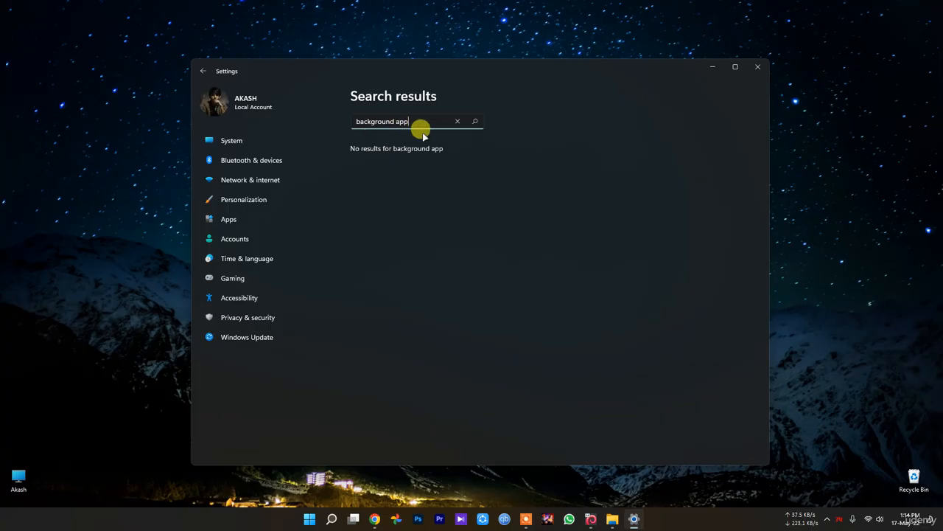
click(456, 120)
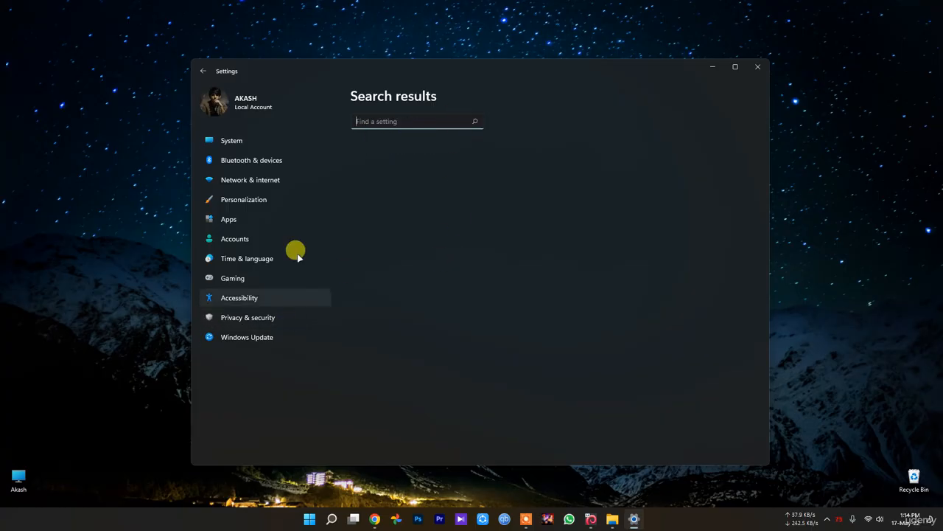
- Look through Privacy & security, then check the Default apps and Apps & features pages of the Apps settings
click(263, 317)
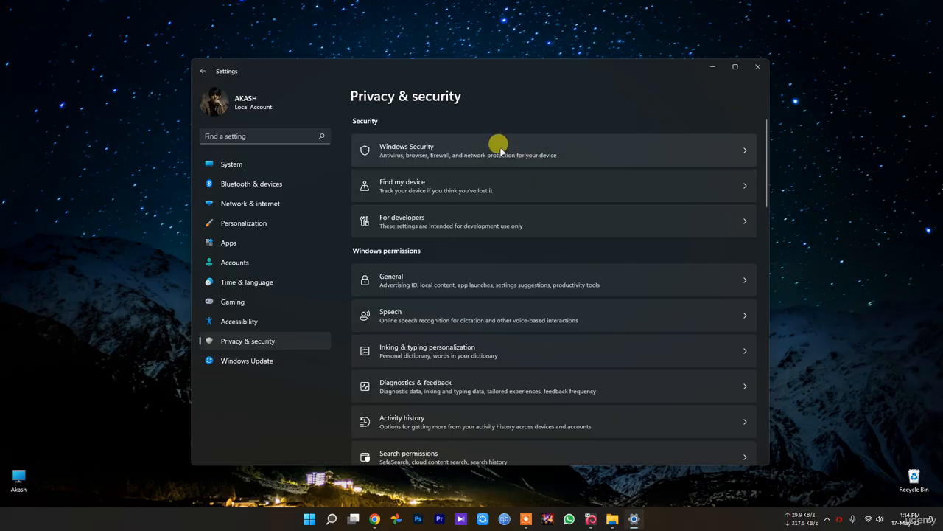
click(256, 248)
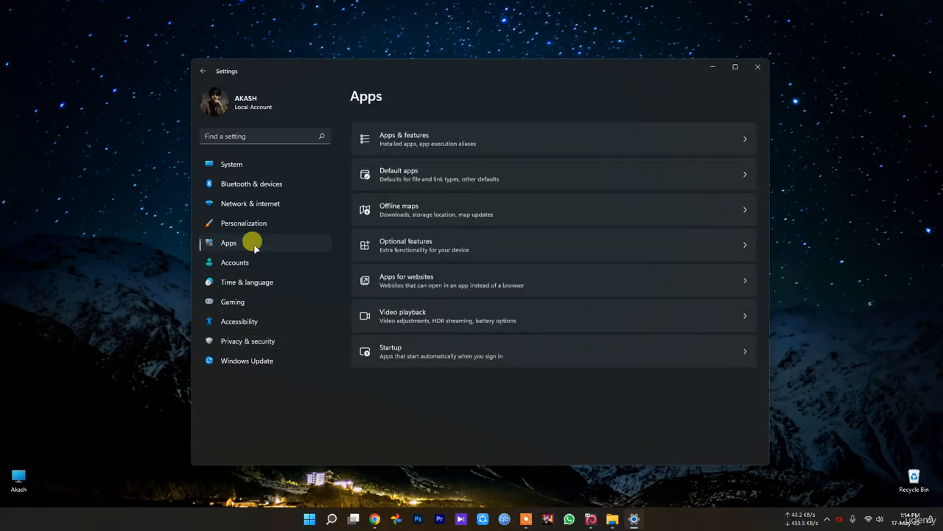
click(524, 169)
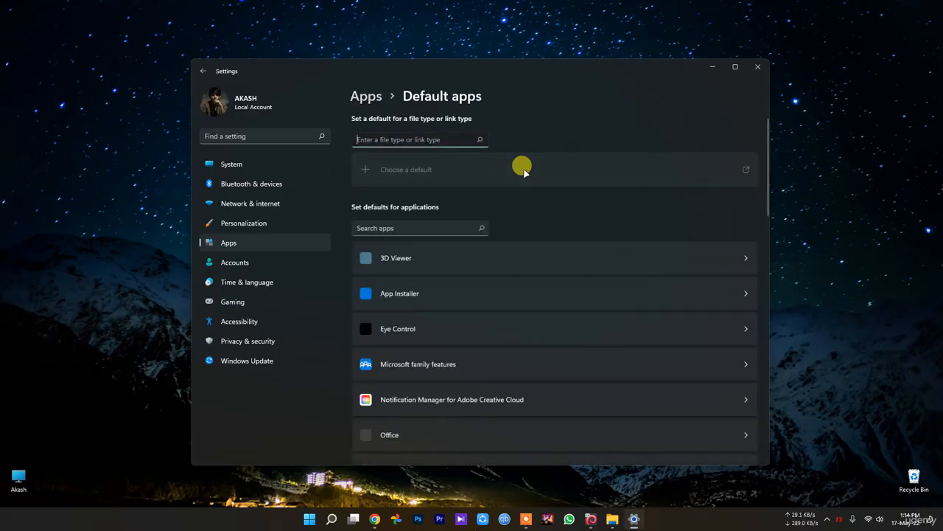
key(alt+Left)
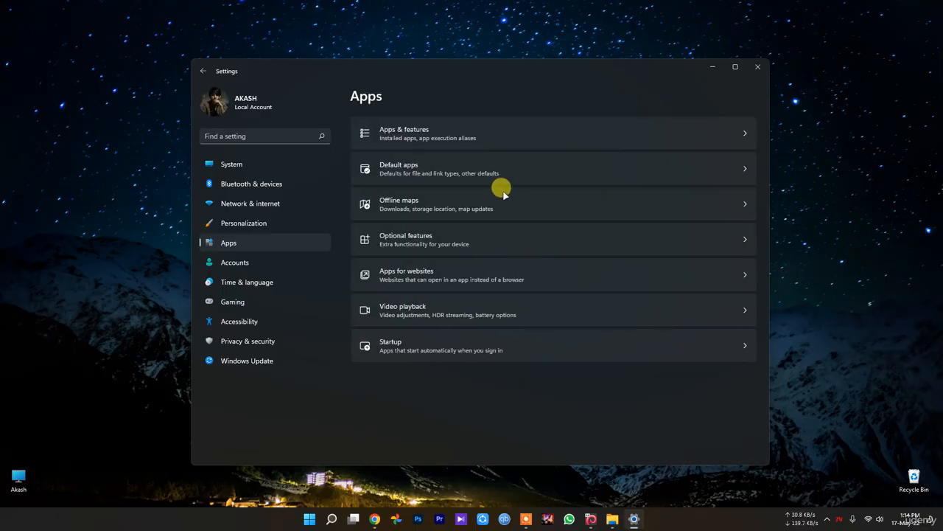
click(449, 127)
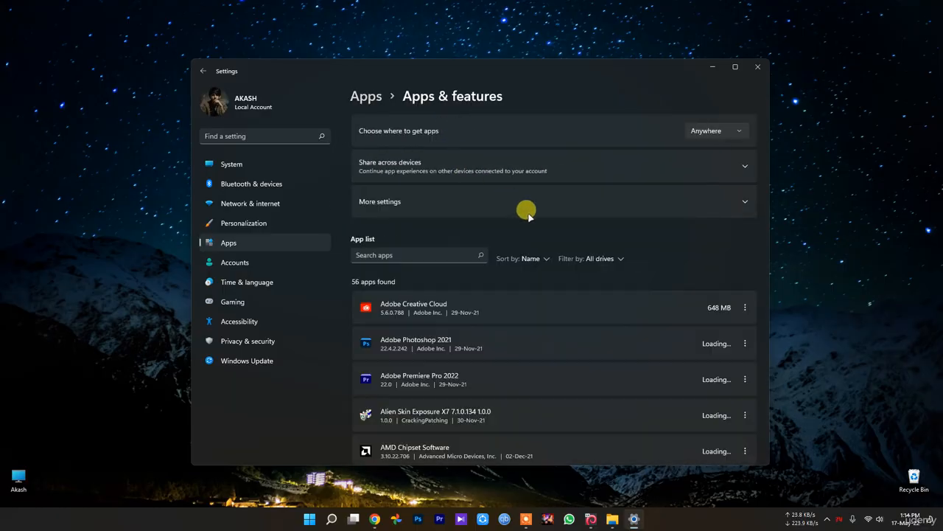
key(alt+Left)
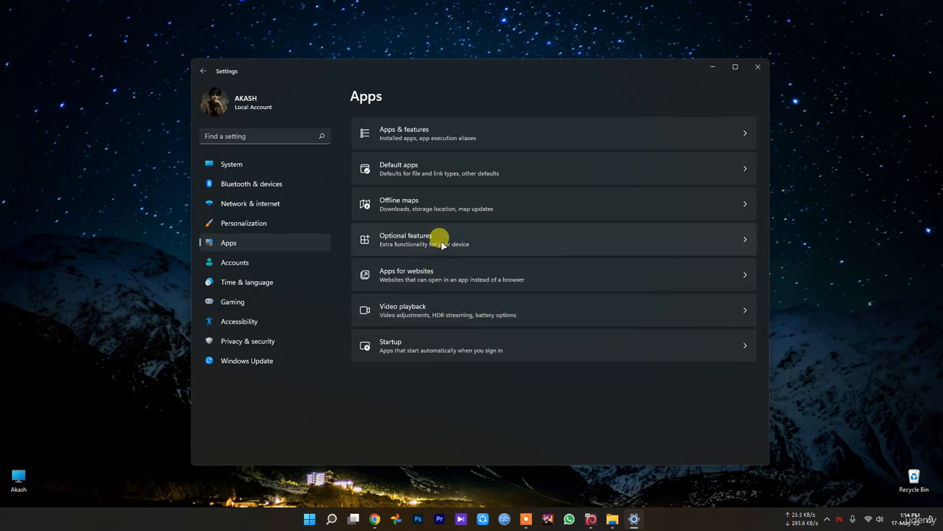
- Search the settings for "background" and leave the suggestions for the Gaming settings
click(270, 135)
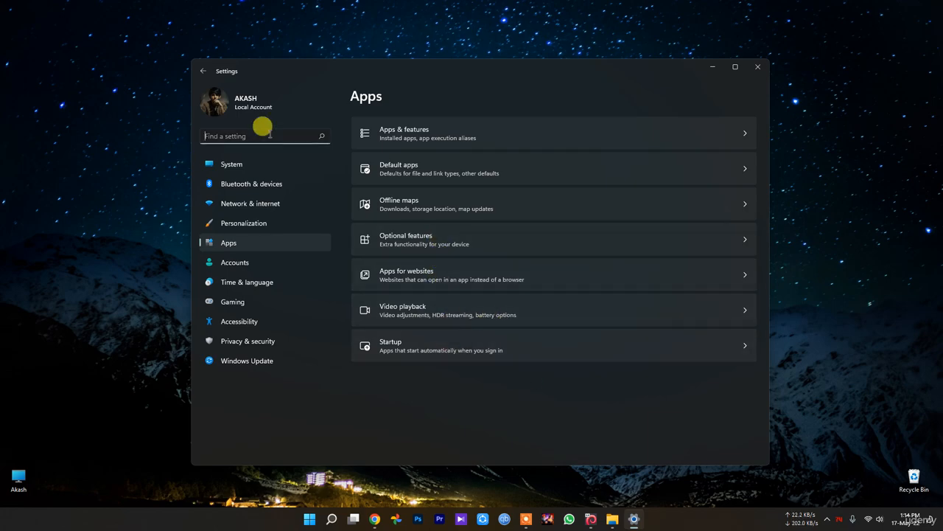
text(ba)
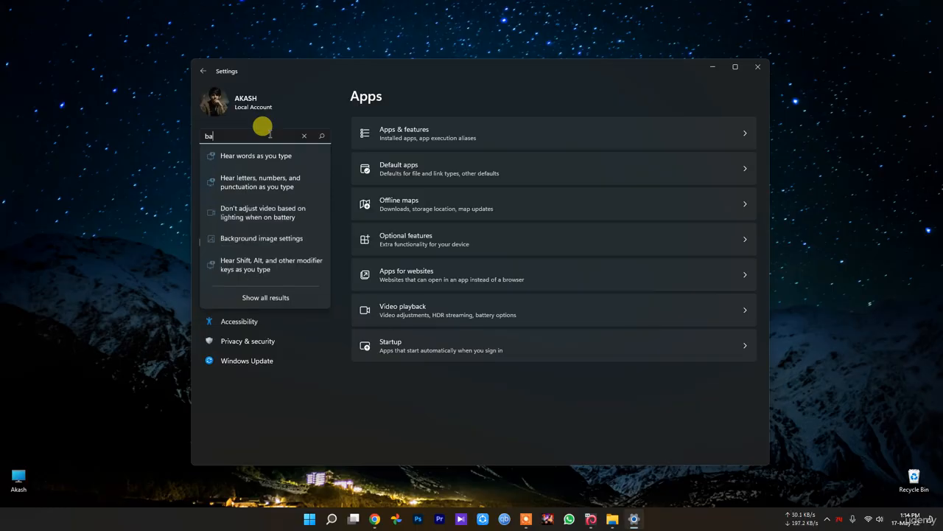
text(ckgrou)
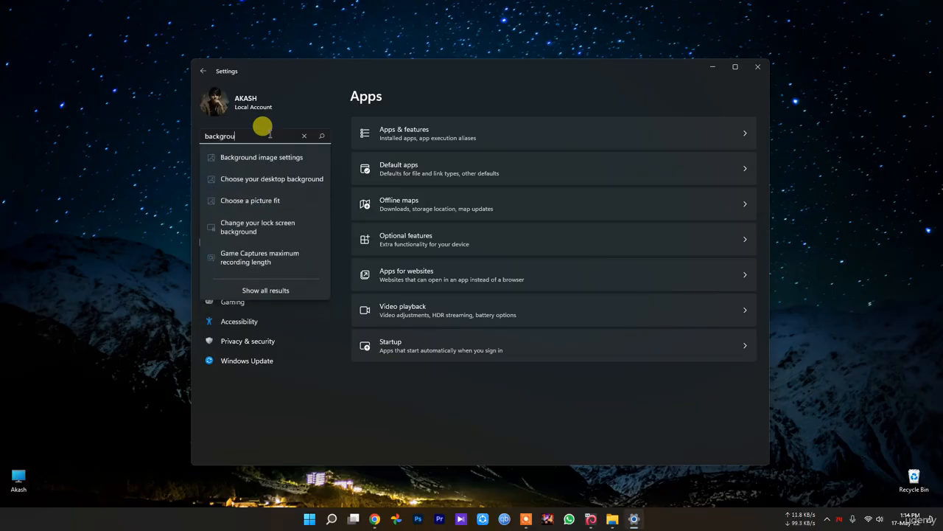
text(nd)
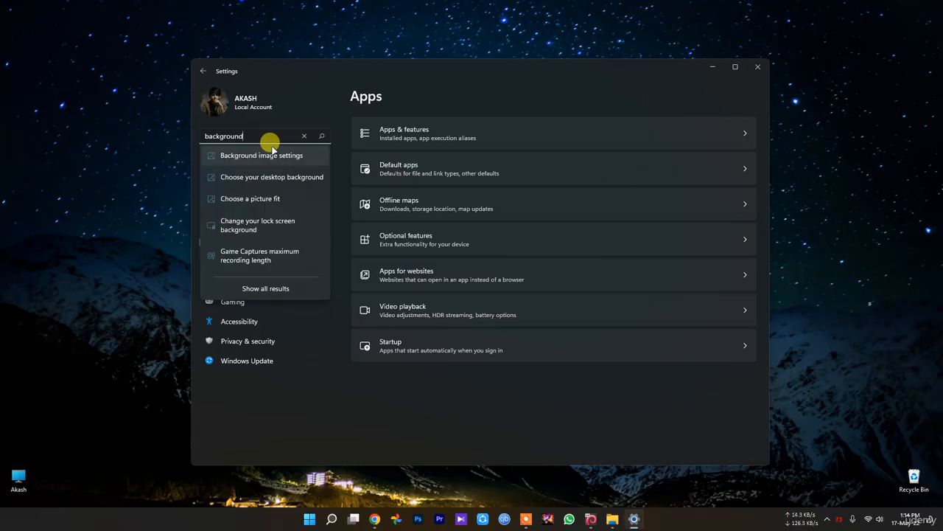
click(281, 301)
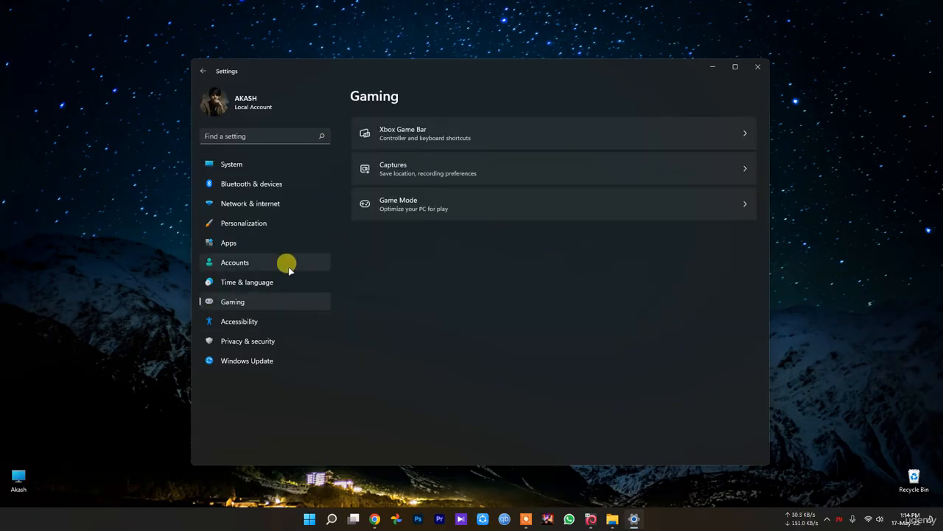
- Review the Startup and Apps for websites pages in the Apps settings
click(243, 245)
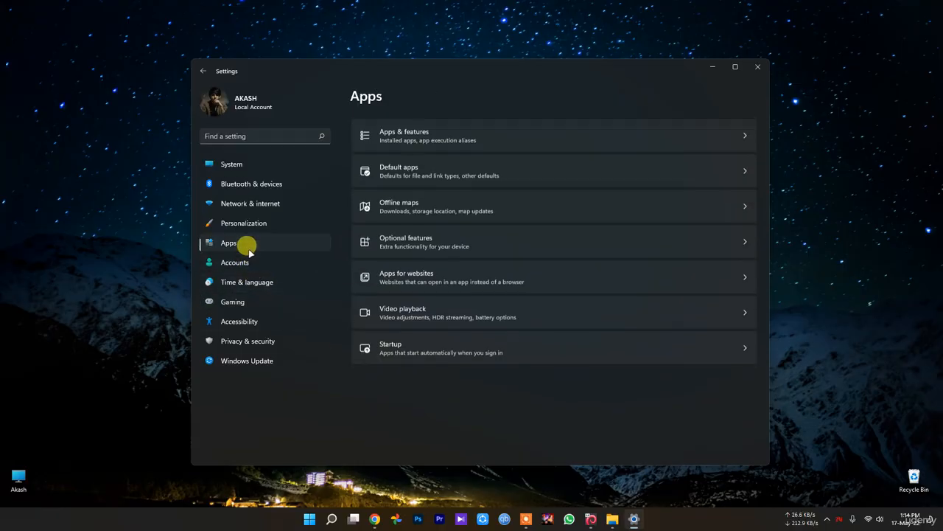
click(489, 346)
scroll(490, 348, down, 5)
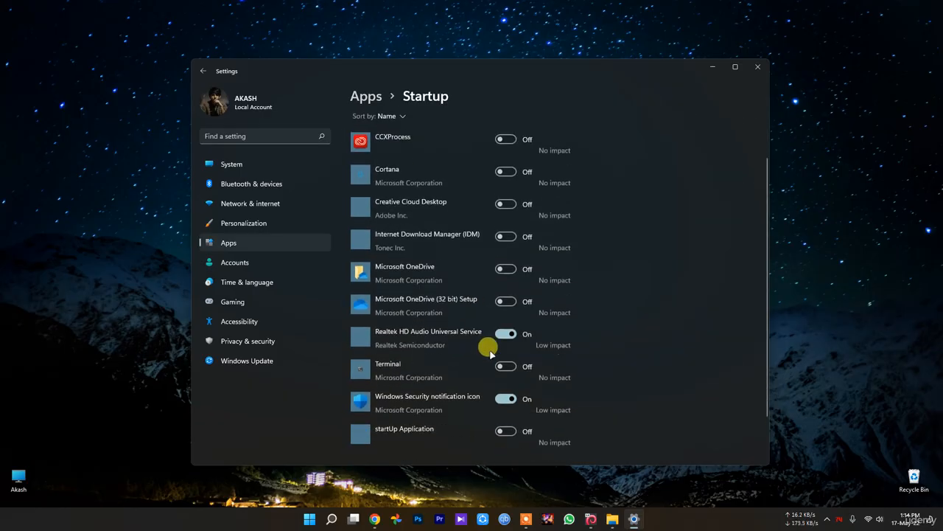
scroll(490, 348, up, 5)
key(alt+Left)
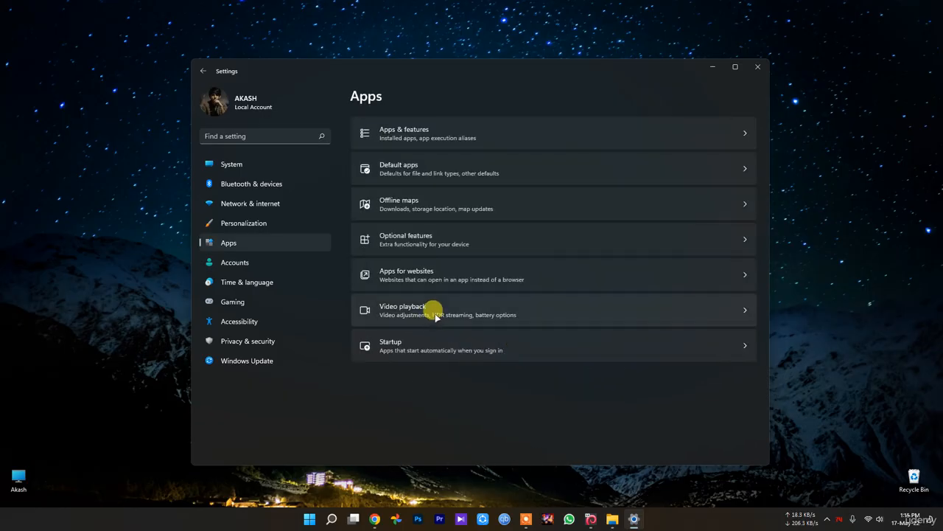
click(431, 272)
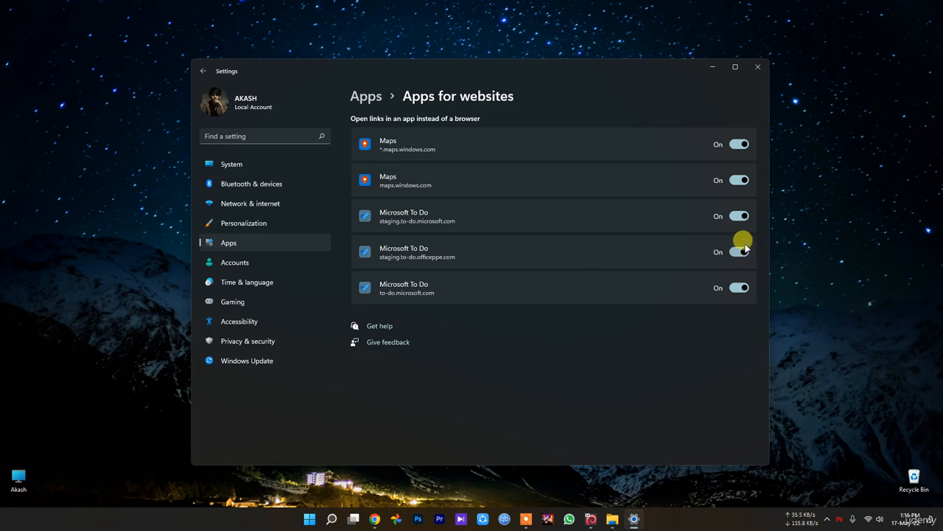
key(alt+Left)
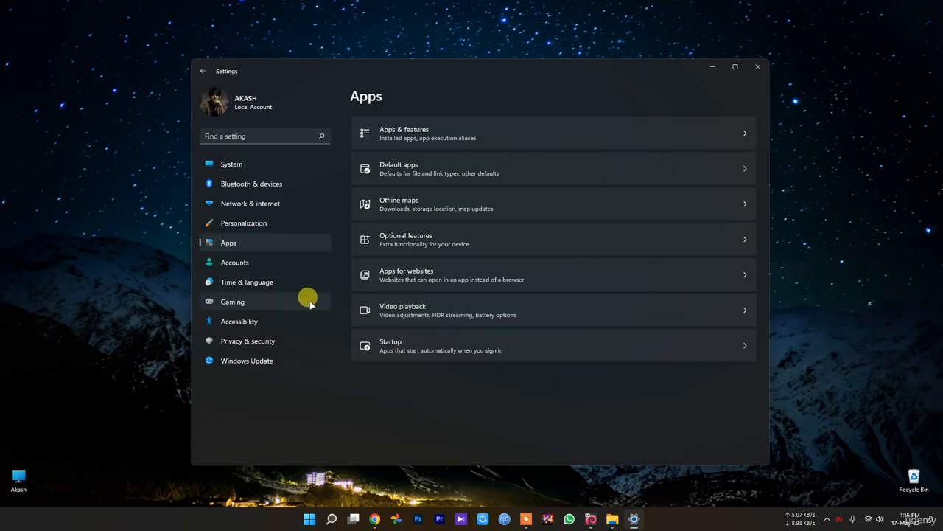
- Open Apps & features, check the sorting options and review the installed apps down to the Microsoft Visual C++ Redistributable entries
click(432, 130)
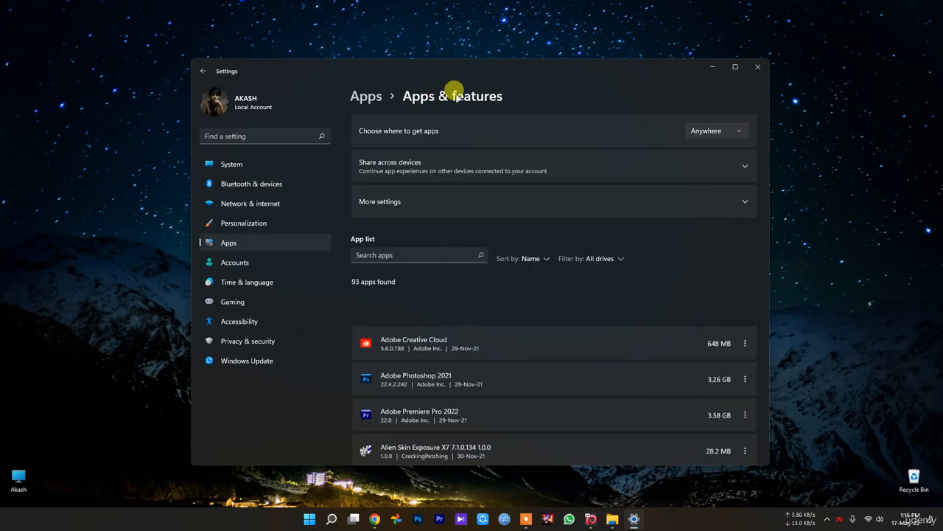
click(549, 258)
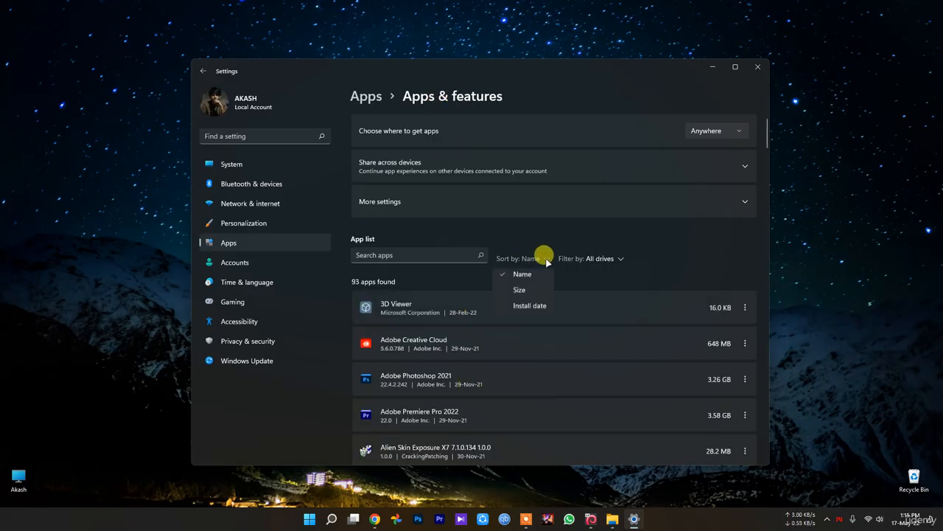
click(544, 254)
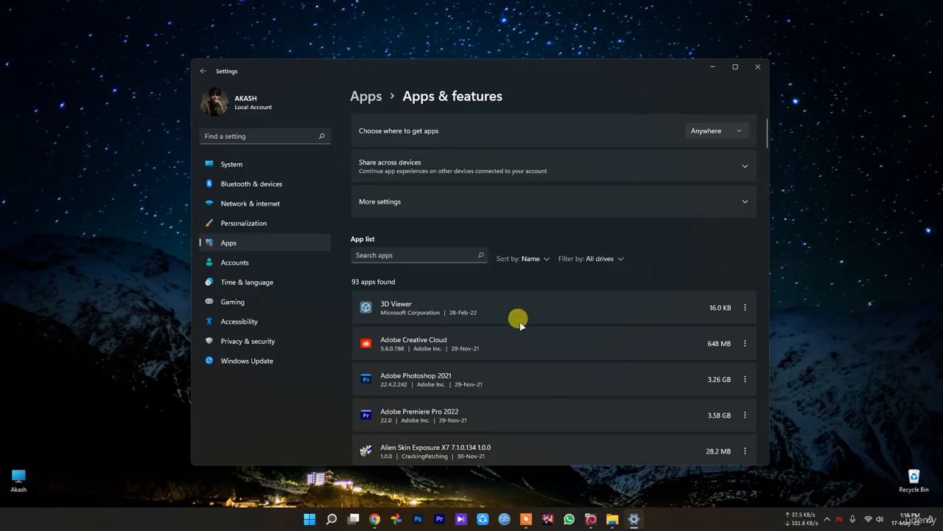
scroll(518, 331, down, 6)
scroll(518, 346, down, 10)
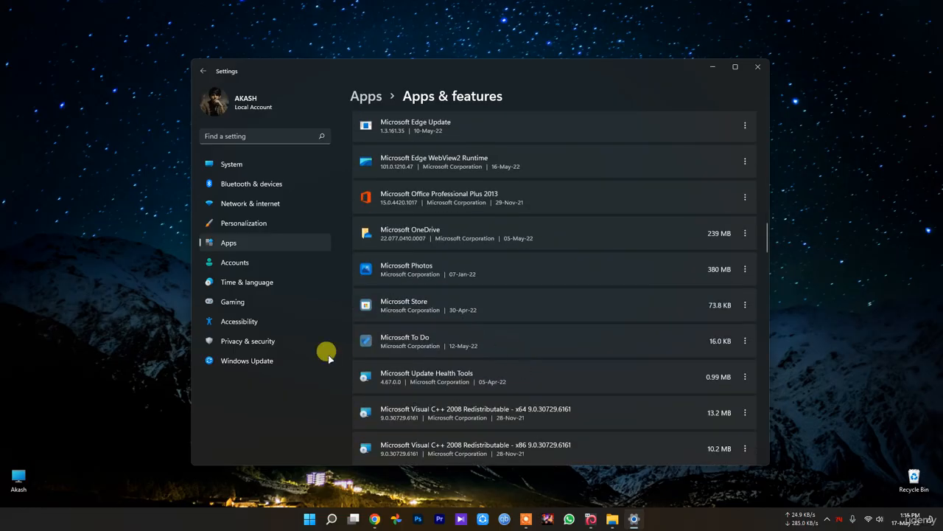
scroll(445, 357, down, 1)
scroll(438, 383, down, 7)
scroll(432, 415, up, 12)
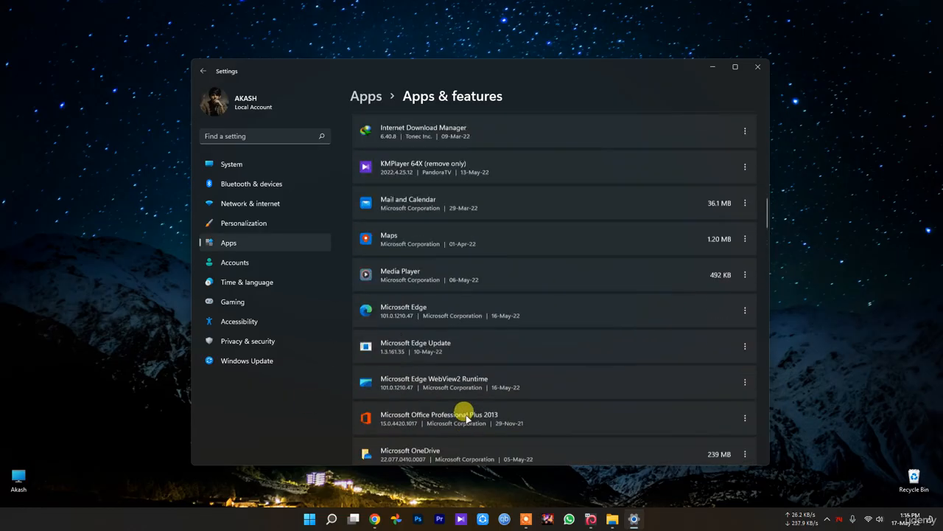
scroll(465, 416, down, 8)
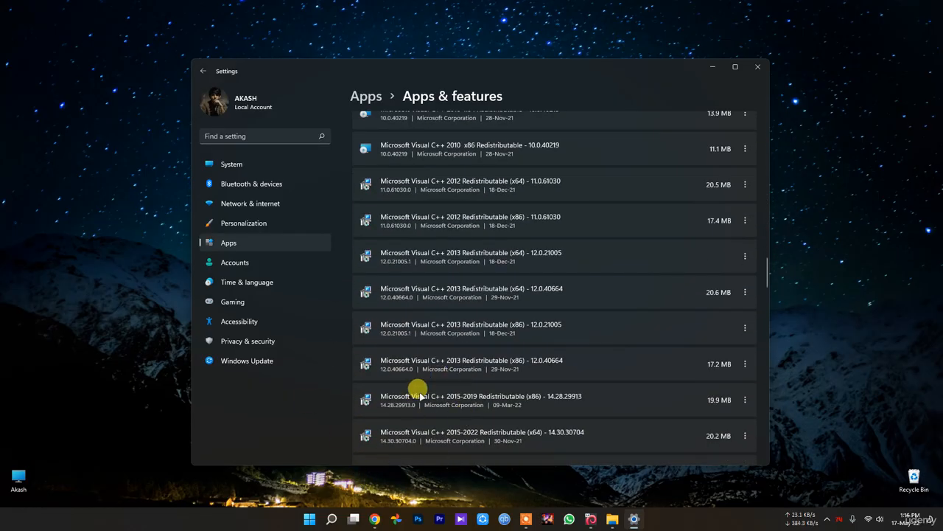
- Review the rest of the installed apps down to the Xbox entries, and close Settings
scroll(417, 402, down, 15)
scroll(448, 386, down, 8)
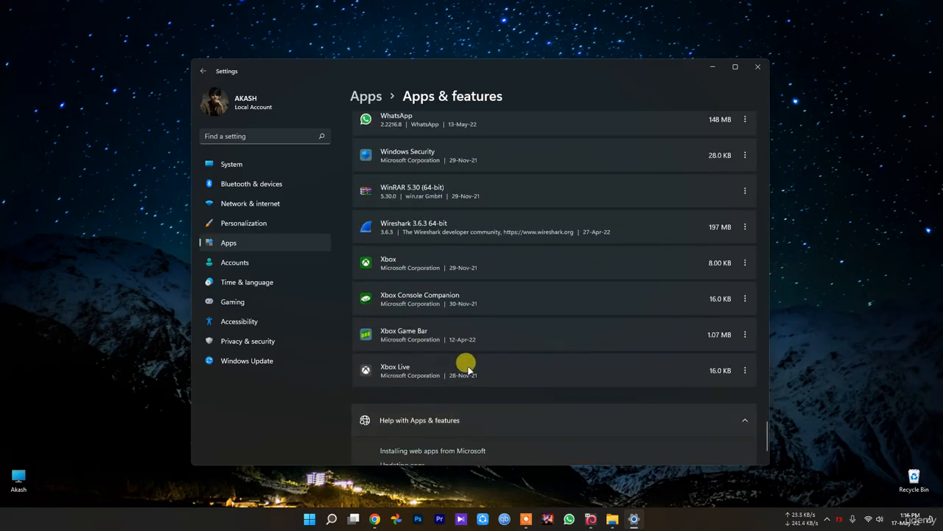
click(758, 67)
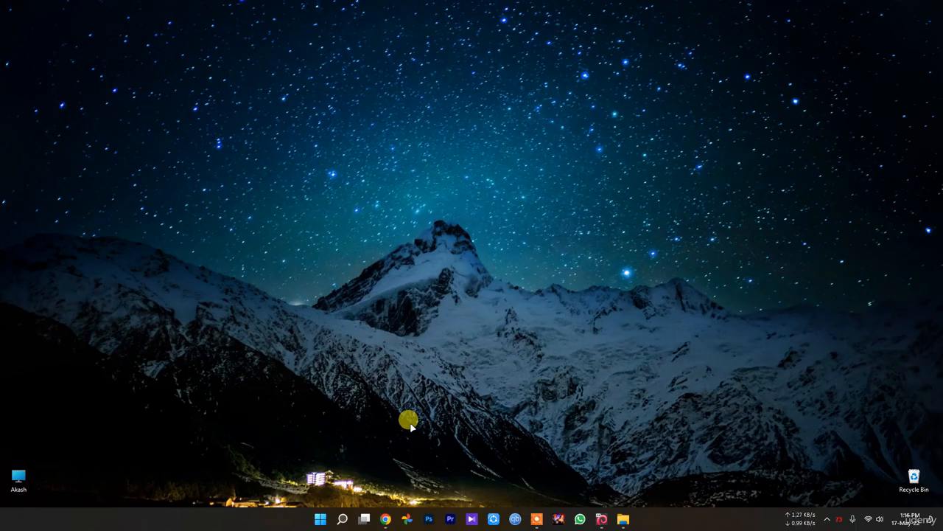
- Look through both pages of pinned apps in the Start menu, and return to the desktop
click(322, 519)
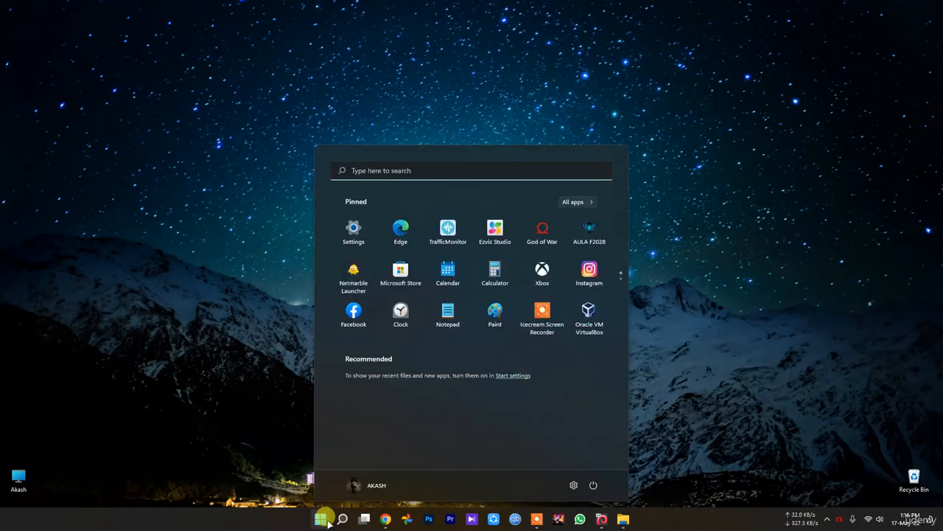
click(793, 366)
mouse_move(337, 508)
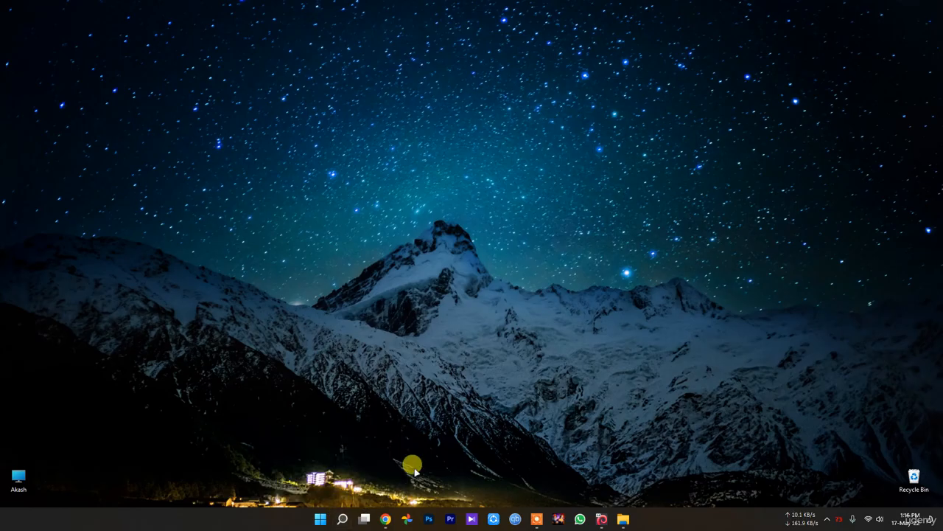
click(317, 520)
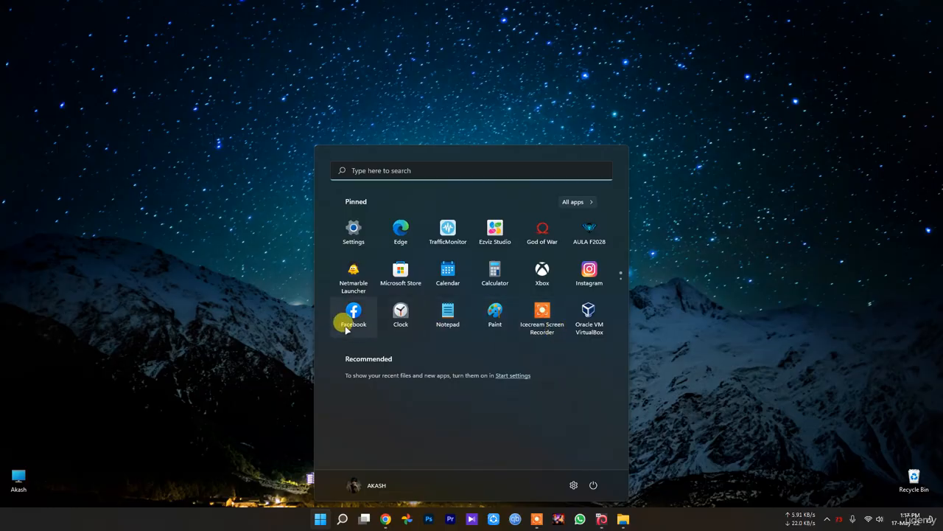
scroll(372, 317, down, 1)
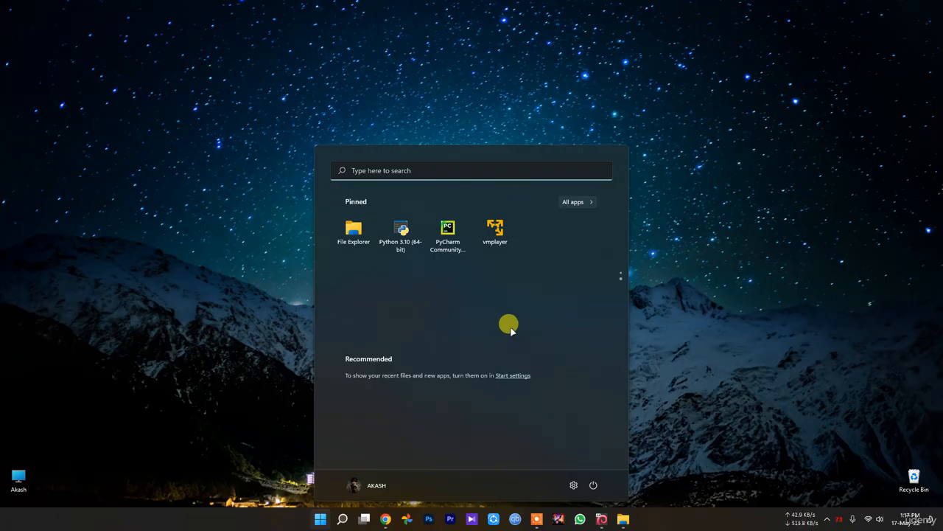
click(225, 280)
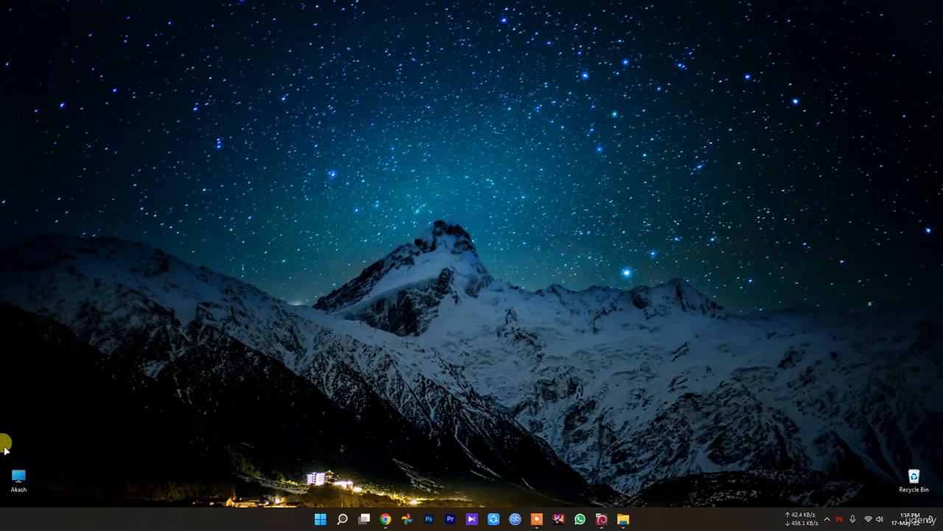
- Open the properties of the Windows 11 (C:) drive from the computer's list of drives
double_click(18, 477)
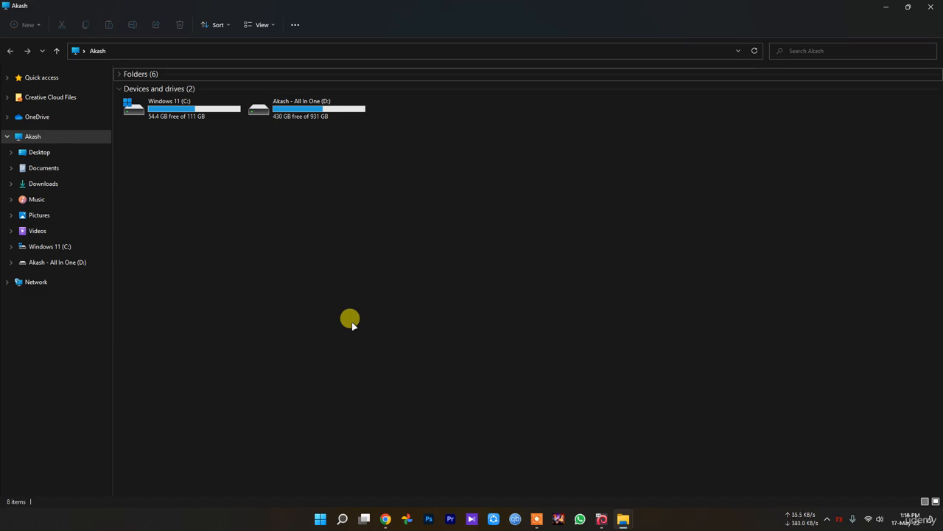
click(145, 112)
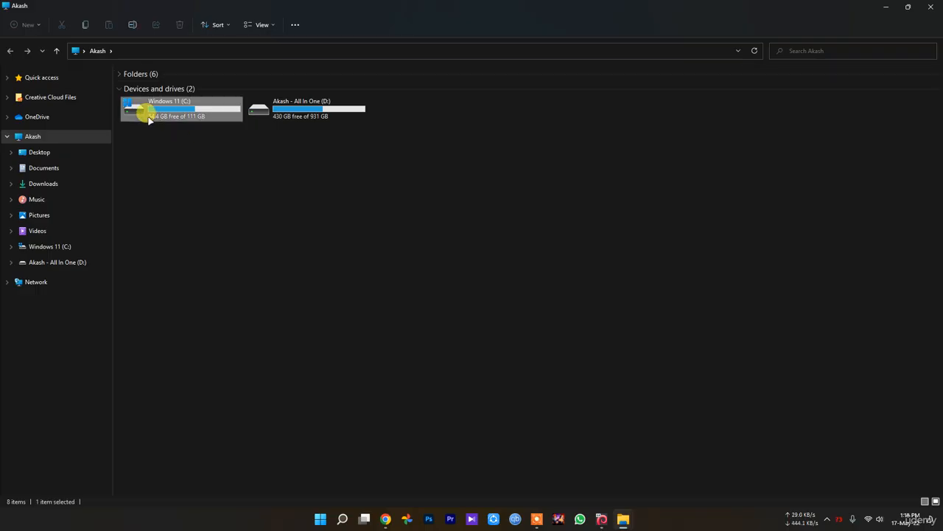
right_click(147, 112)
click(211, 246)
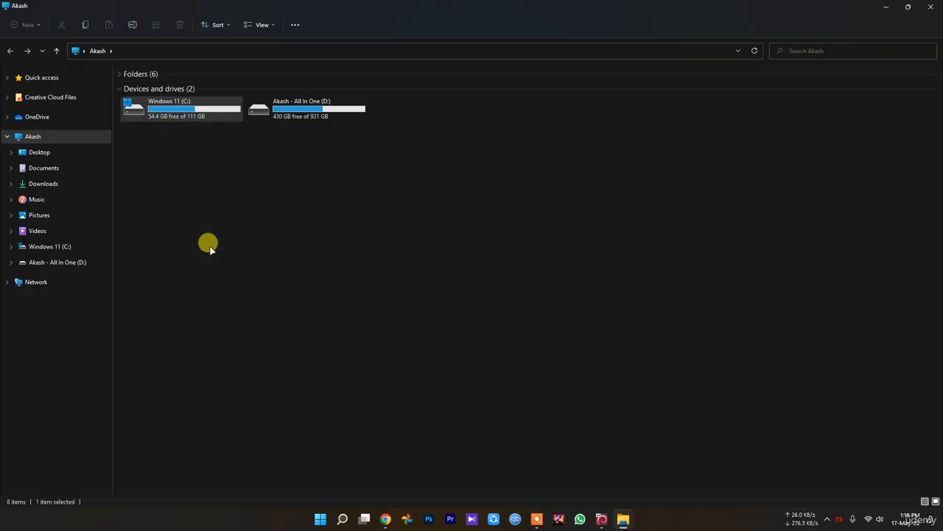
drag(214, 127, 520, 160)
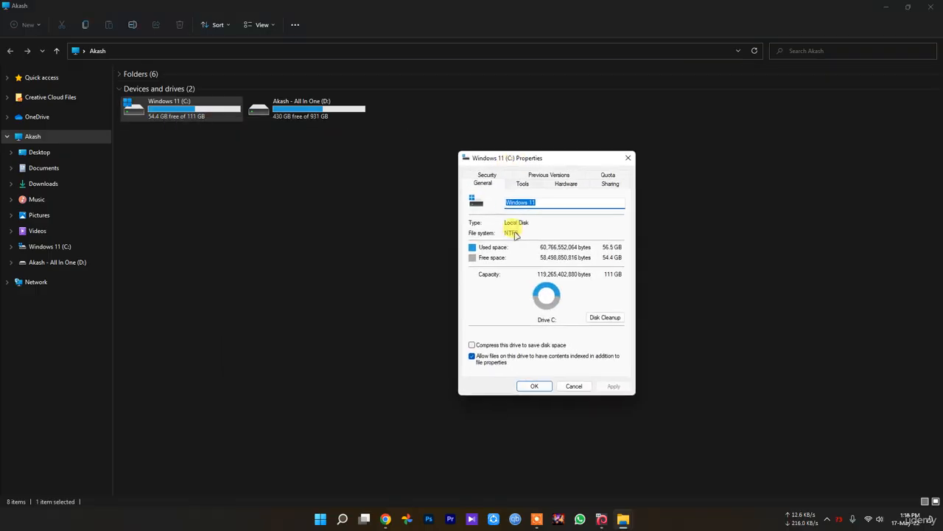
- Run Disk Cleanup for the C: drive and look through the list of files to delete
click(605, 318)
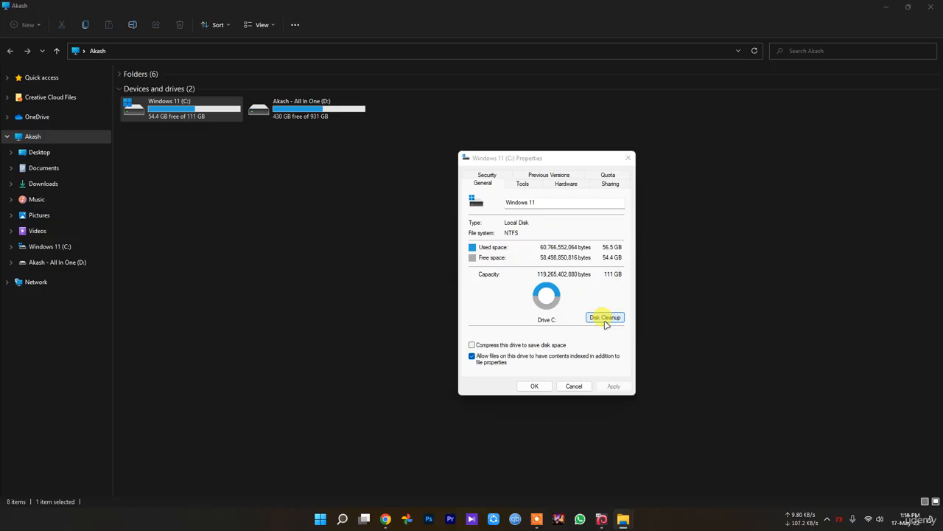
drag(76, 25, 543, 184)
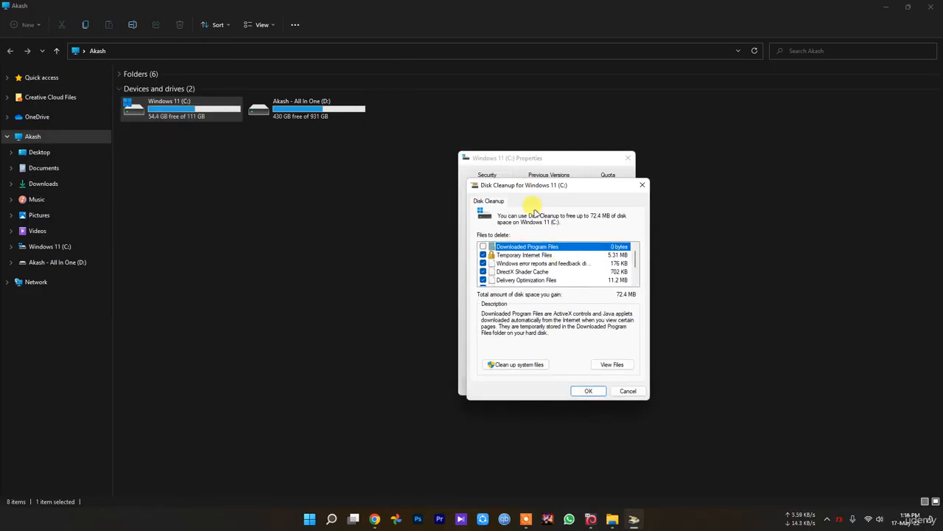
scroll(583, 264, down, 2)
scroll(573, 275, up, 2)
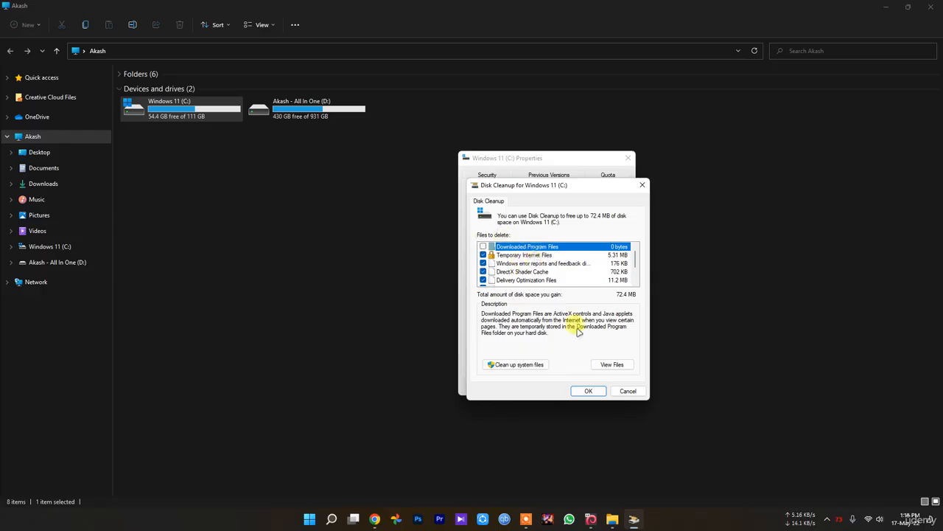
- Rescan C: including system files, review the categories offered for deletion, and leave Disk Cleanup and the drive properties without deleting anything
click(519, 364)
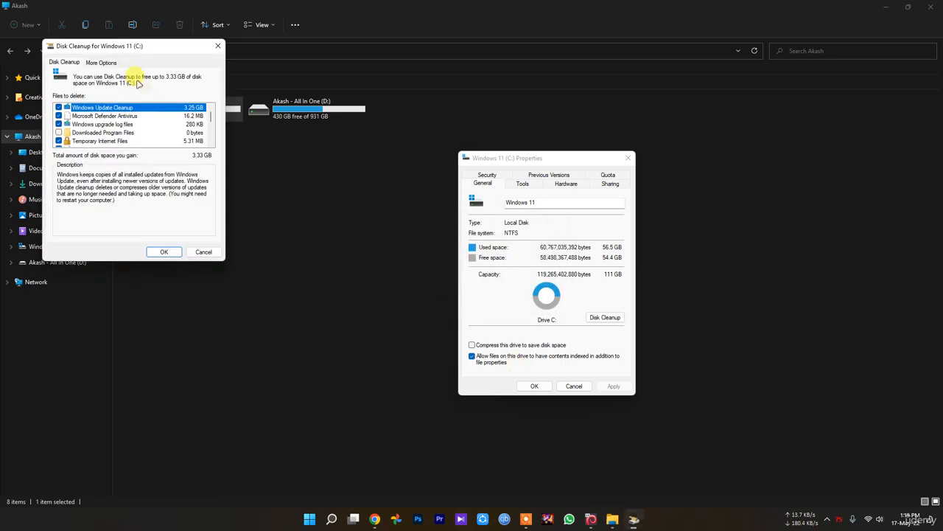
drag(109, 49, 524, 174)
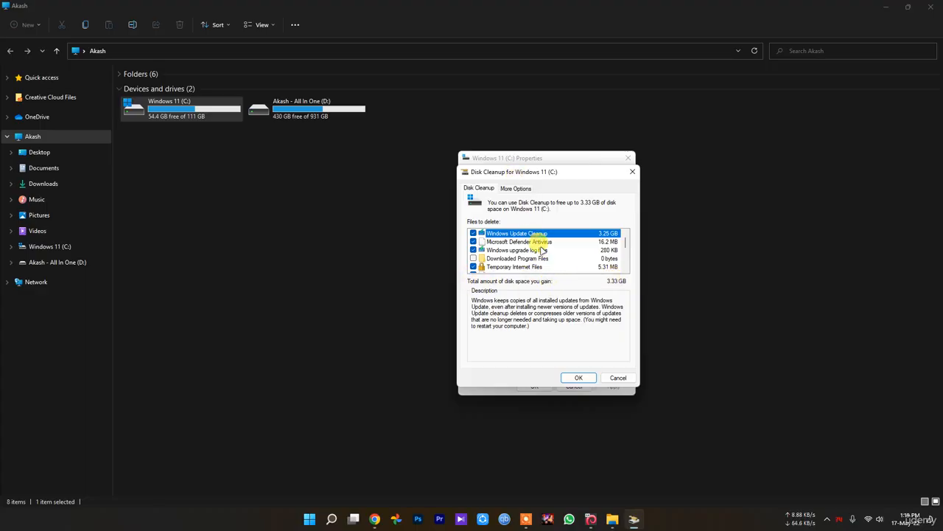
click(527, 233)
click(534, 241)
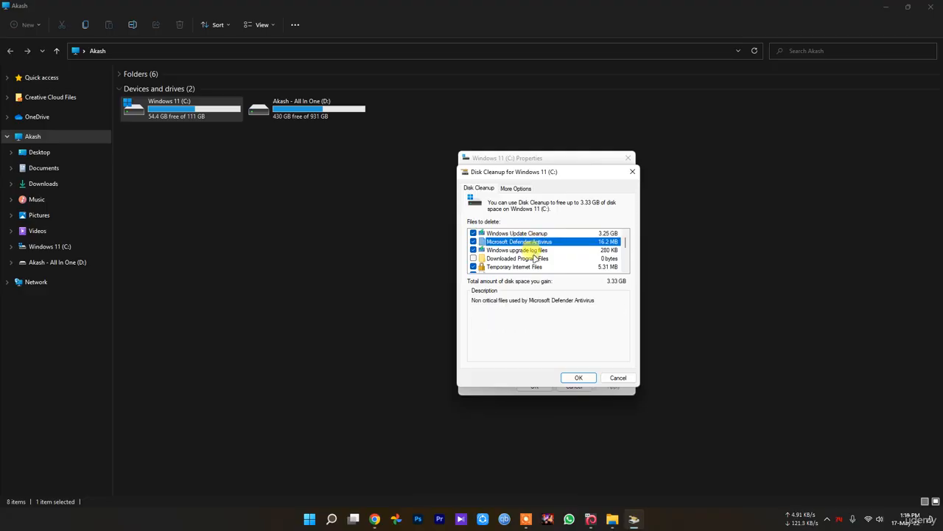
scroll(532, 254, down, 3)
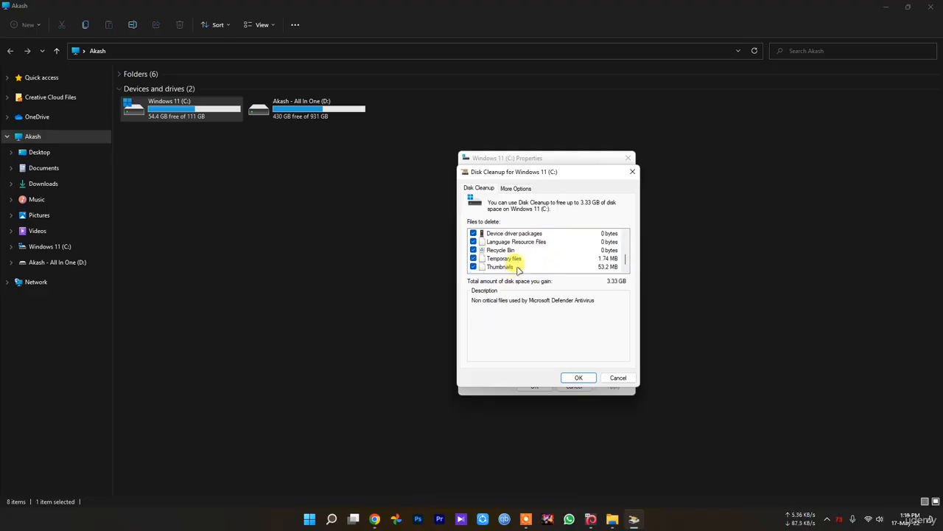
scroll(517, 266, up, 3)
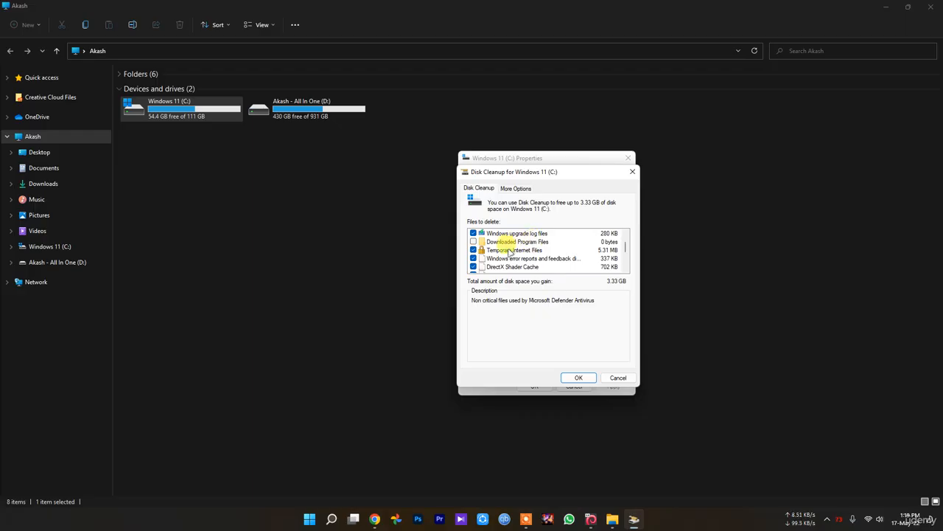
scroll(481, 249, up, 1)
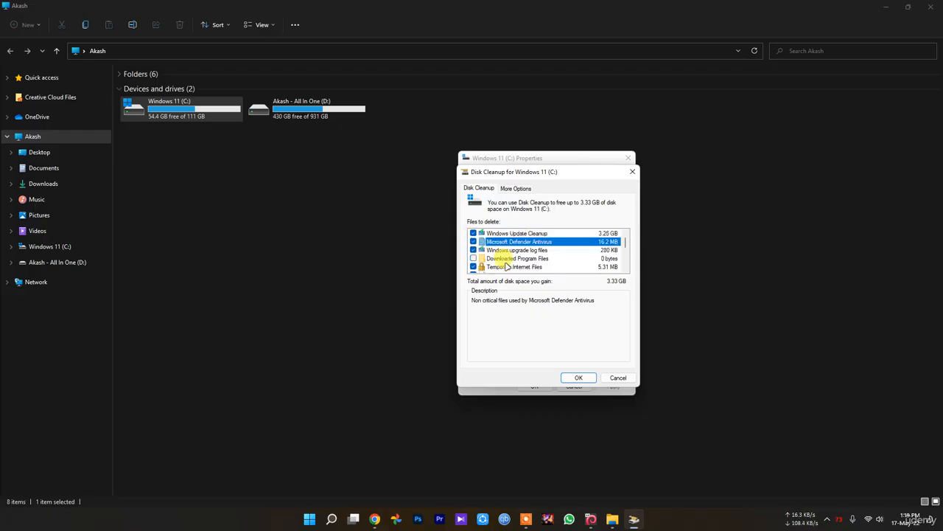
click(618, 377)
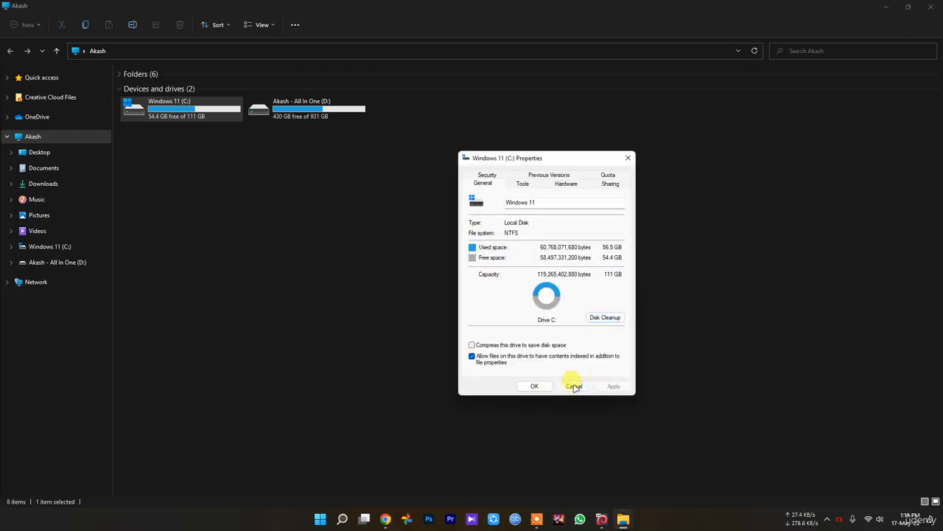
click(573, 385)
click(179, 212)
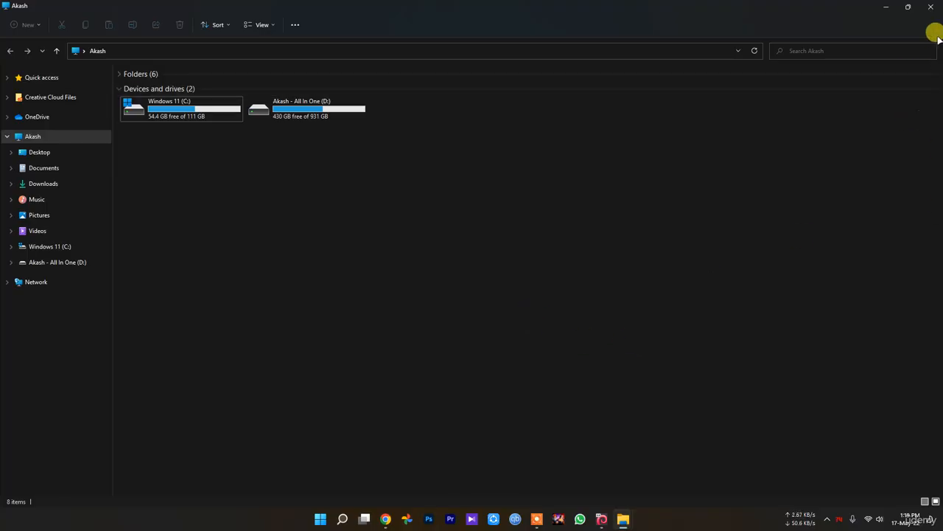
key(super+d)
- Search the Start menu for "defre" and open Defragment and Optimize Drives
click(320, 519)
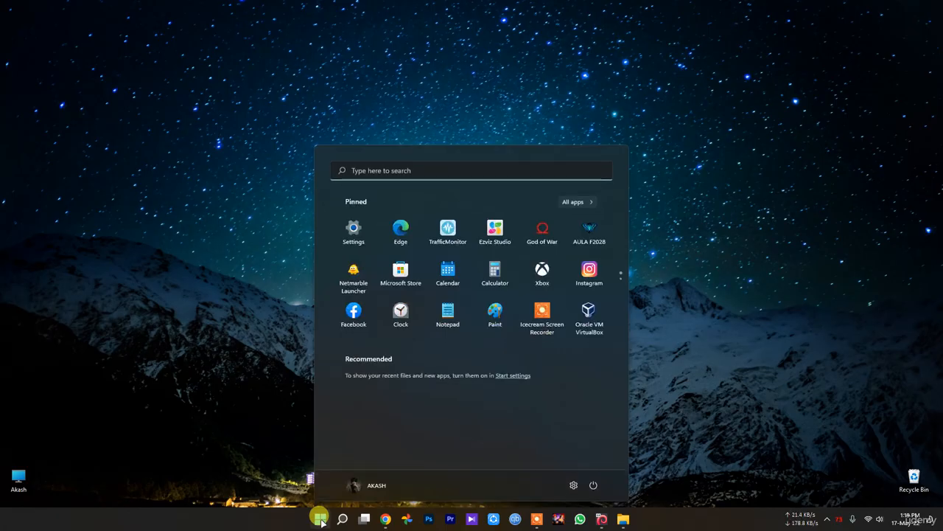
text(defre)
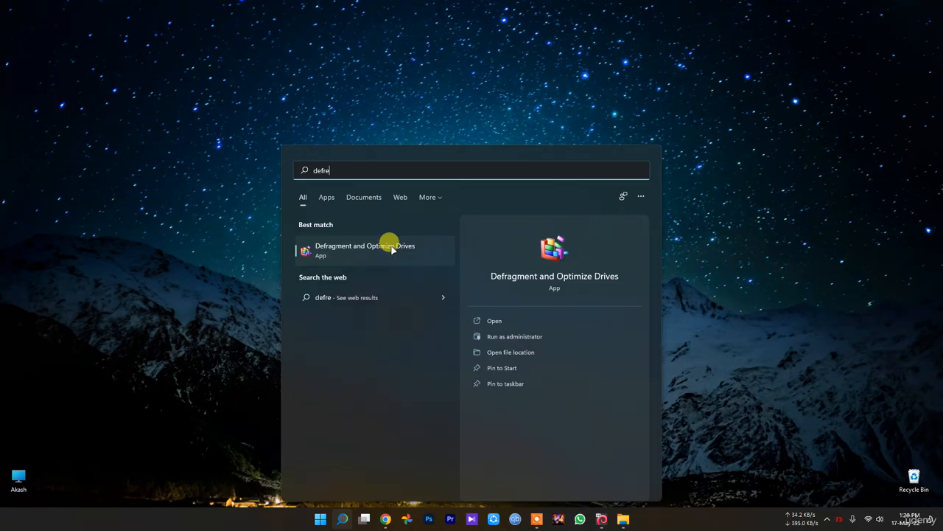
click(389, 247)
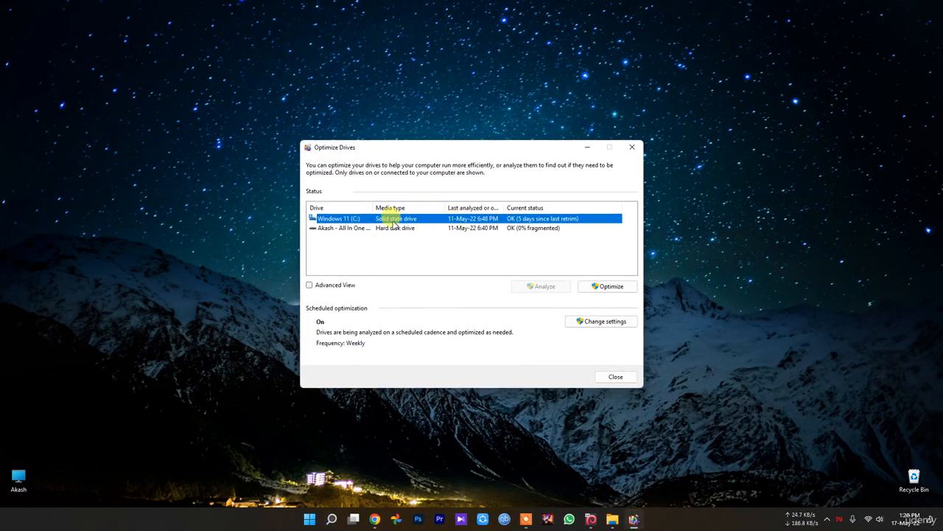
- Compare the media type and optimization status of the C: and D: drives, widening the Drive column, and close Optimize Drives
click(387, 229)
click(389, 218)
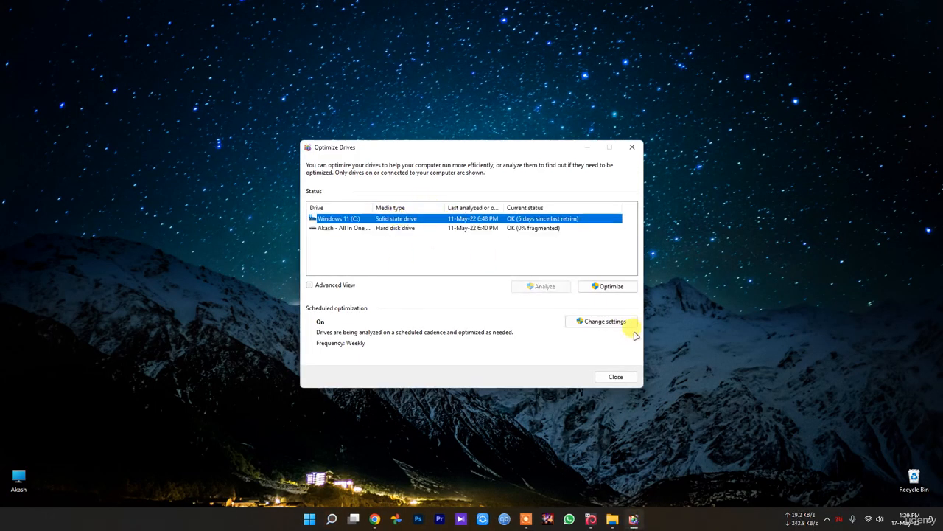
click(439, 227)
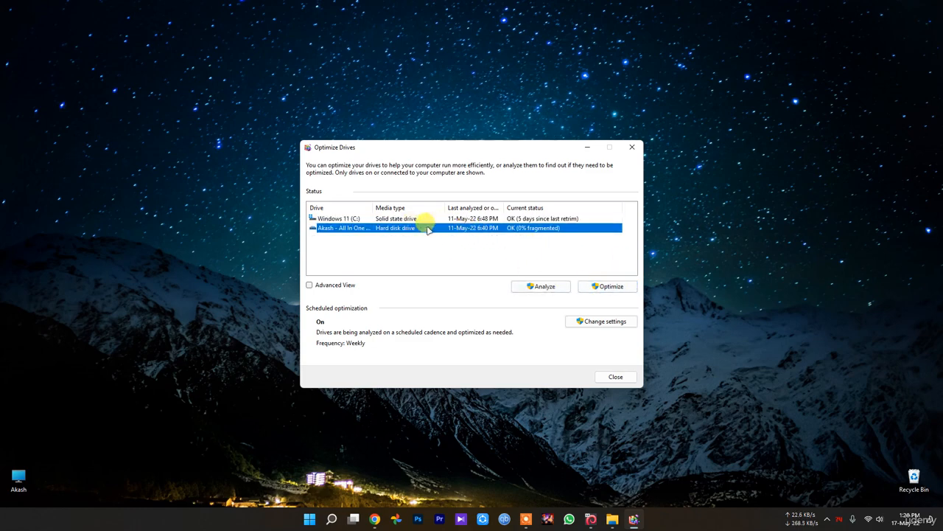
click(538, 219)
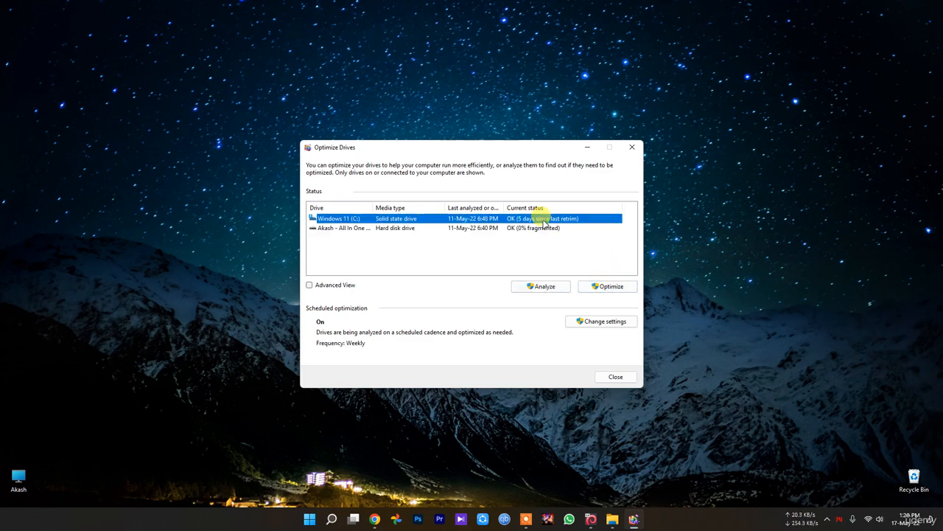
mouse_move(373, 207)
mouse_down()
mouse_move(427, 206)
mouse_move(390, 212)
mouse_up()
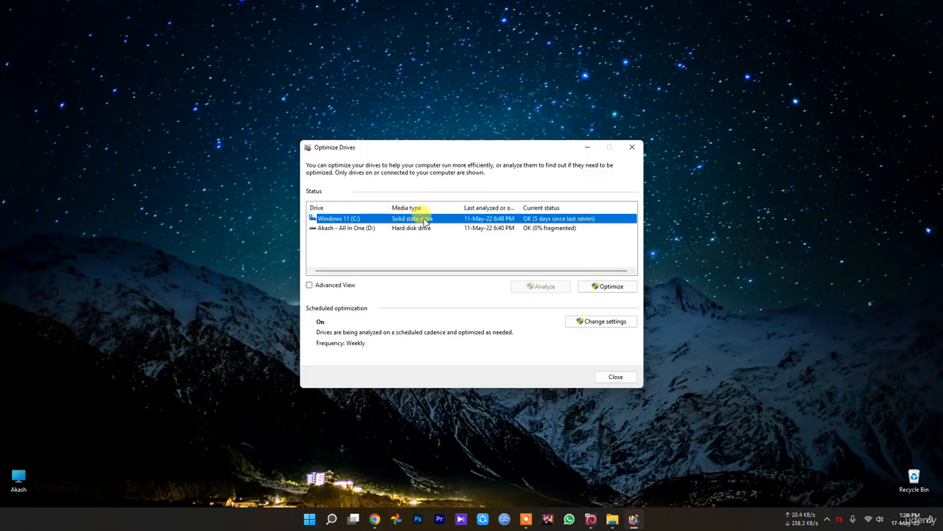
click(421, 228)
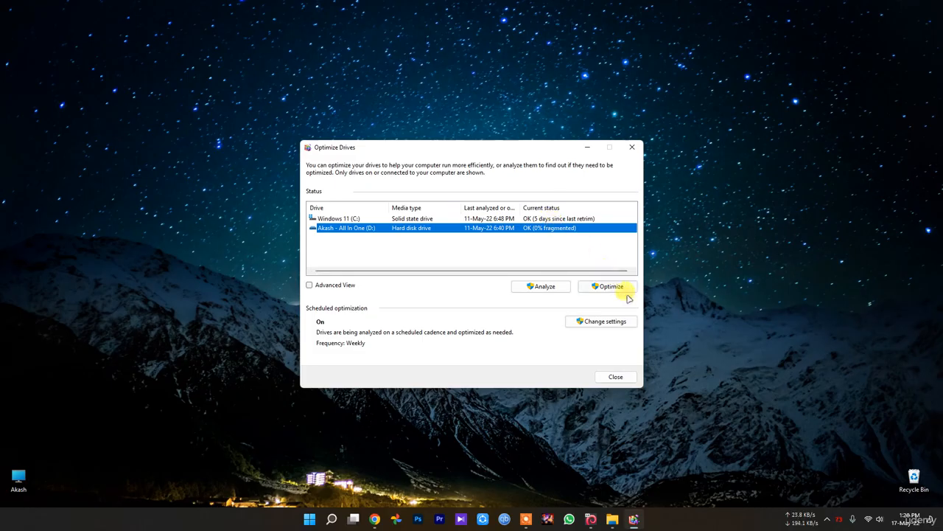
click(633, 146)
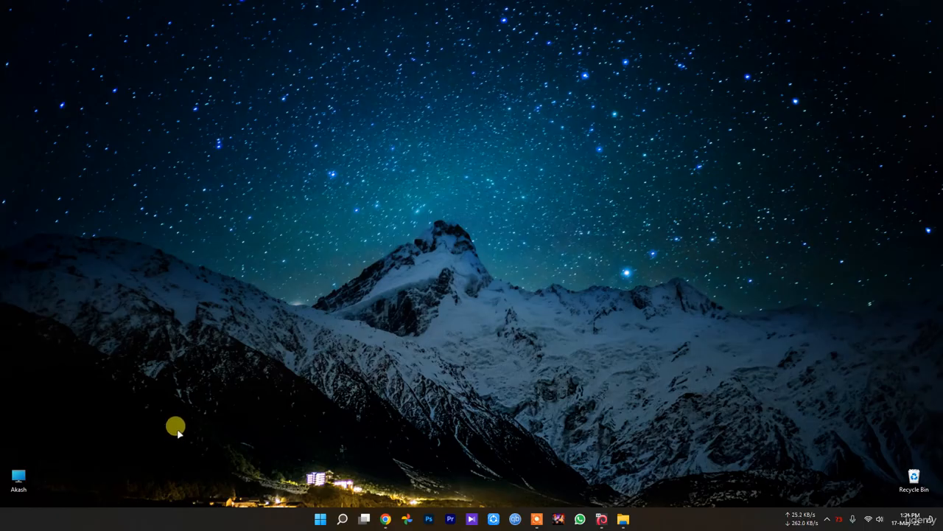
- Open Settings, check the Windows Update page, and go to Privacy & security
click(319, 518)
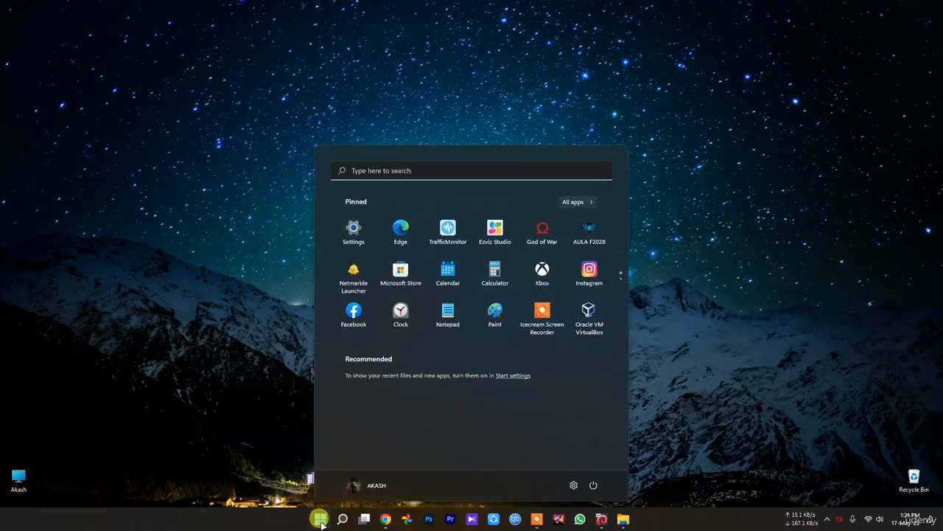
click(571, 486)
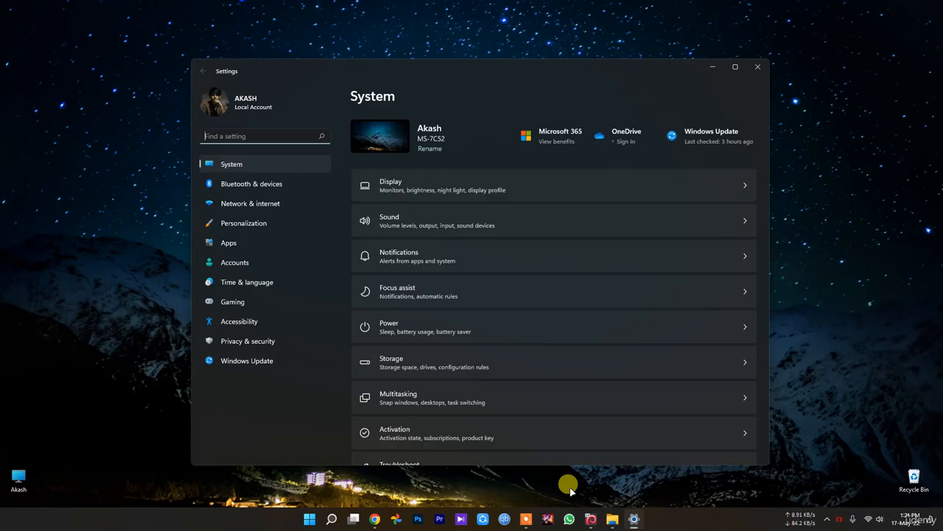
click(260, 359)
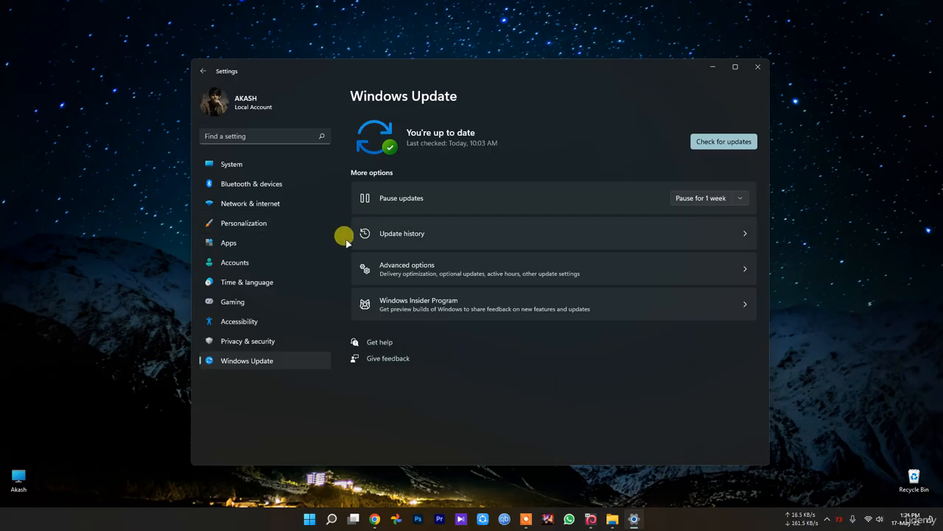
click(248, 340)
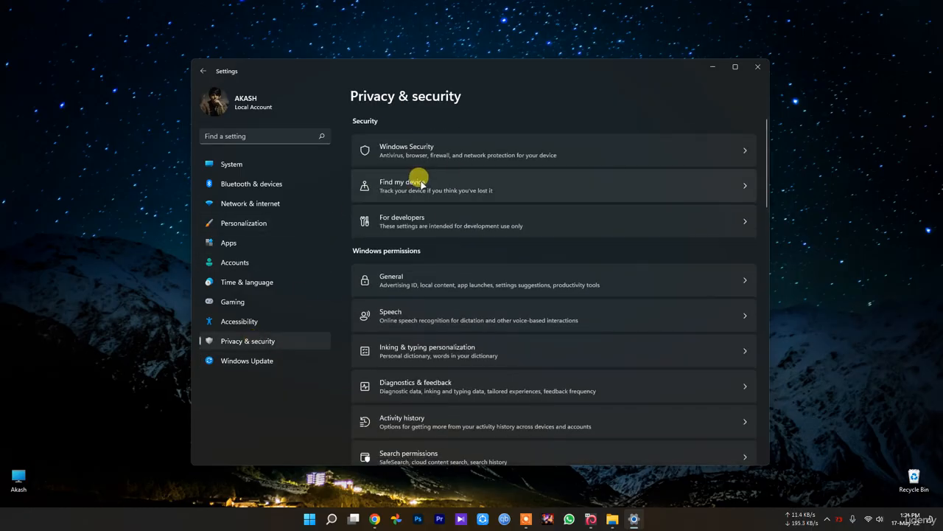
- Open the Windows Security app from the Privacy & security settings and reposition its window
click(445, 155)
click(392, 146)
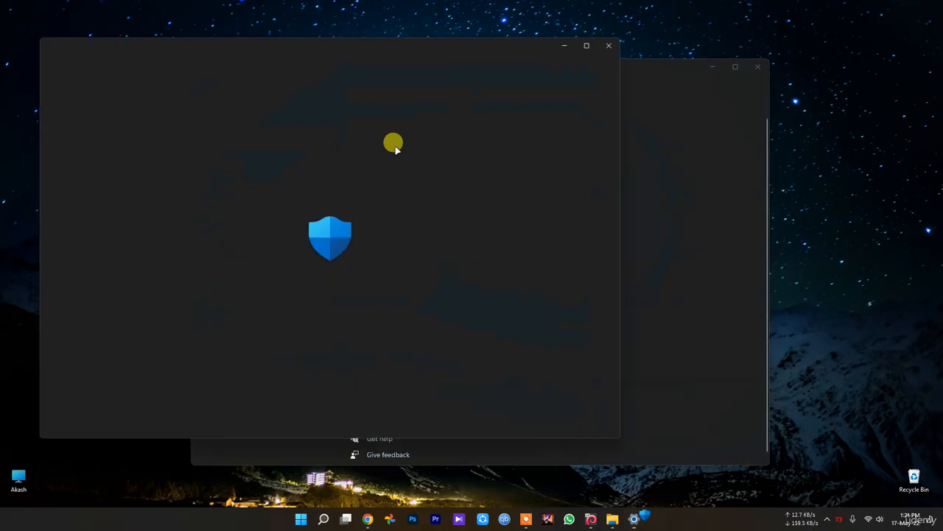
drag(400, 47, 627, 78)
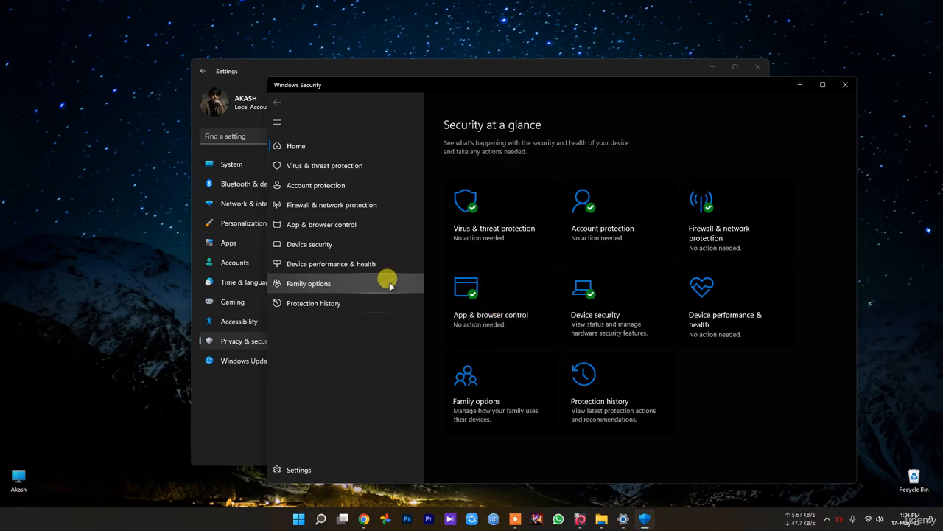
- Review Virus & threat protection and its protection history, and close Windows Security
click(499, 221)
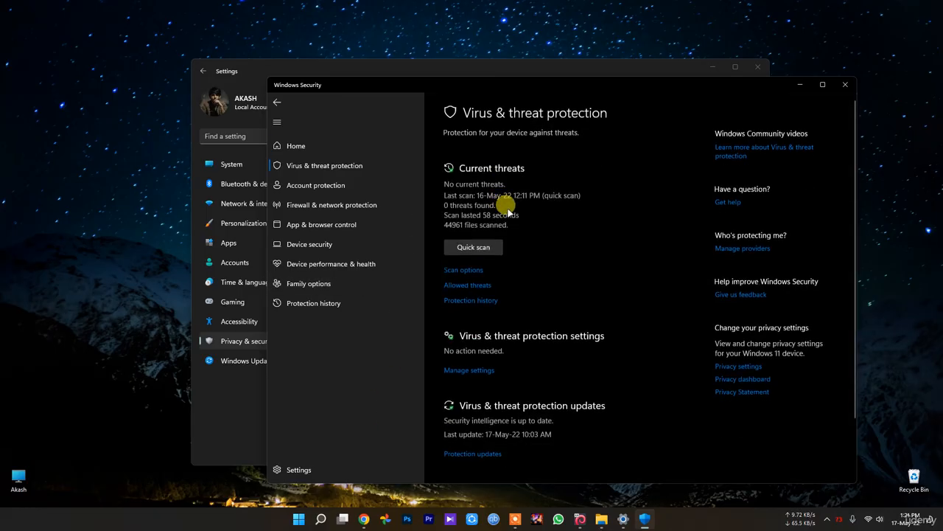
click(470, 300)
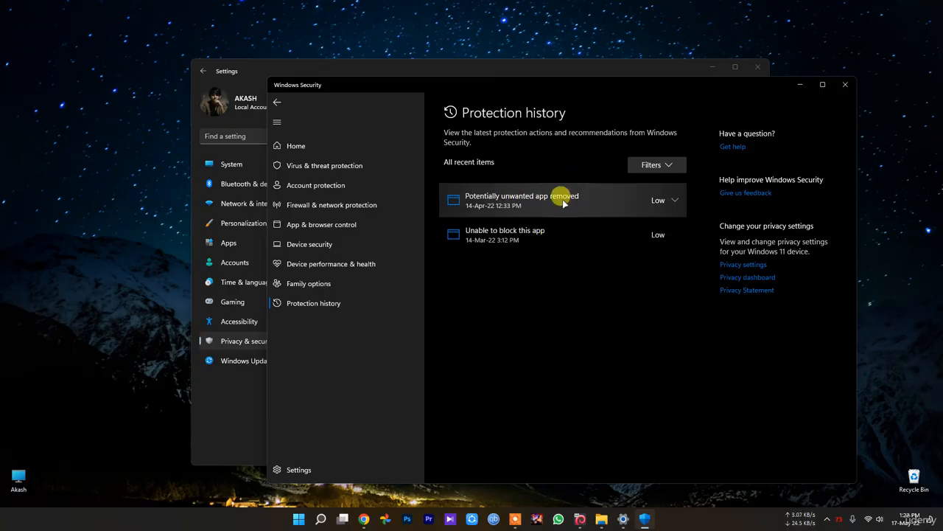
key(alt+Left)
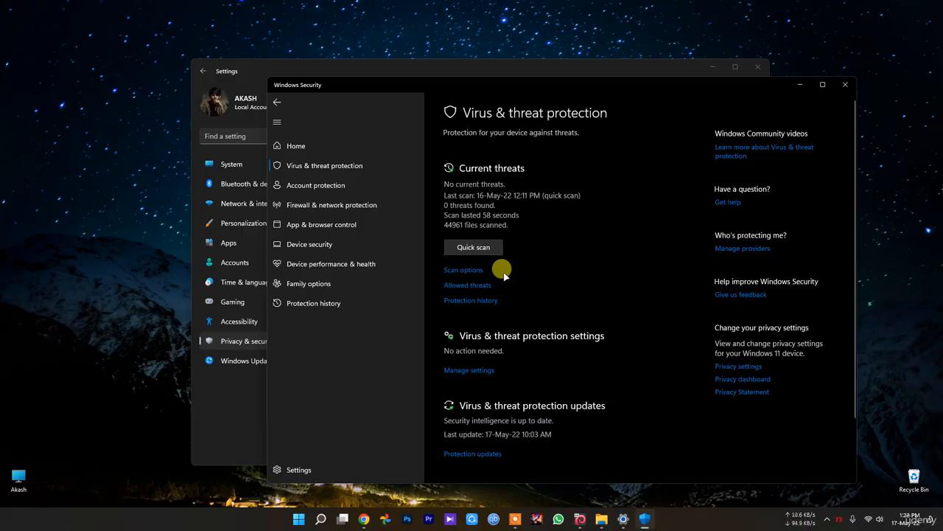
click(846, 84)
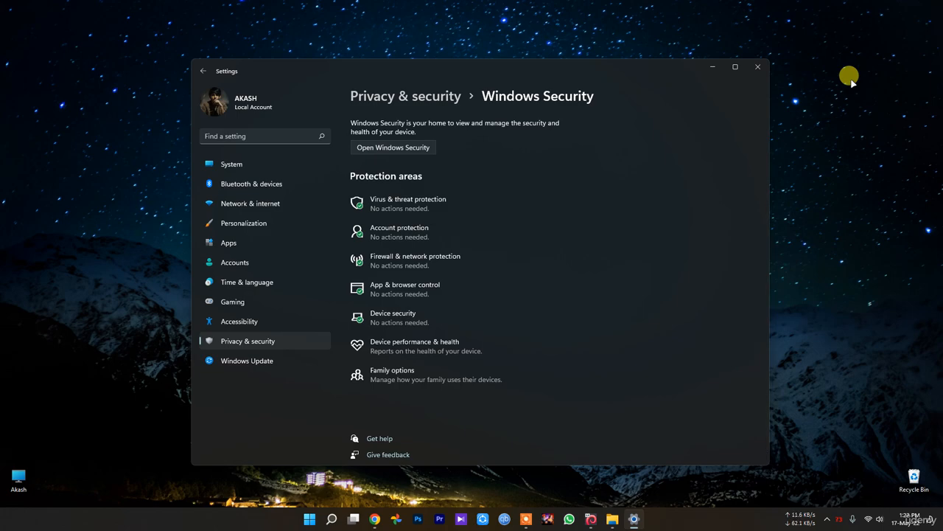
- Reopen Virus & threat protection from Settings, look through its settings, updates and ransomware sections, and close Windows Security
click(470, 199)
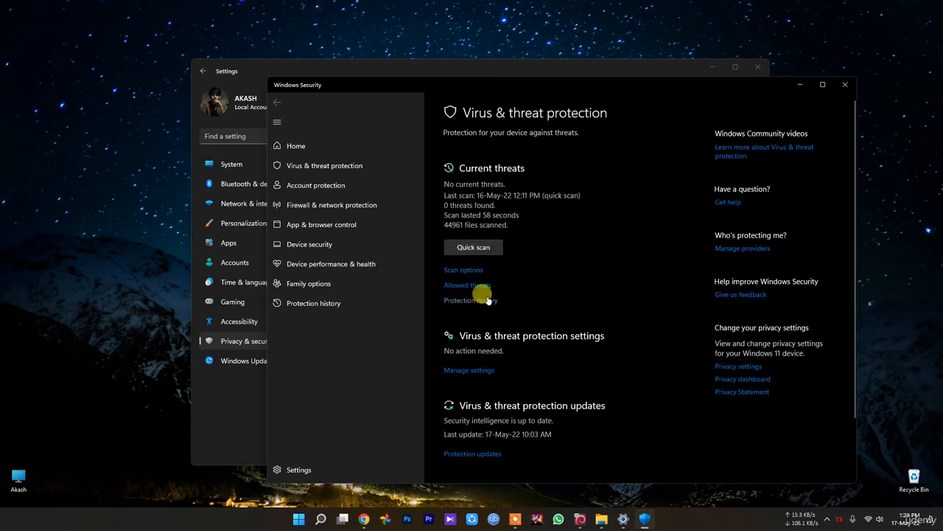
scroll(528, 263, down, 2)
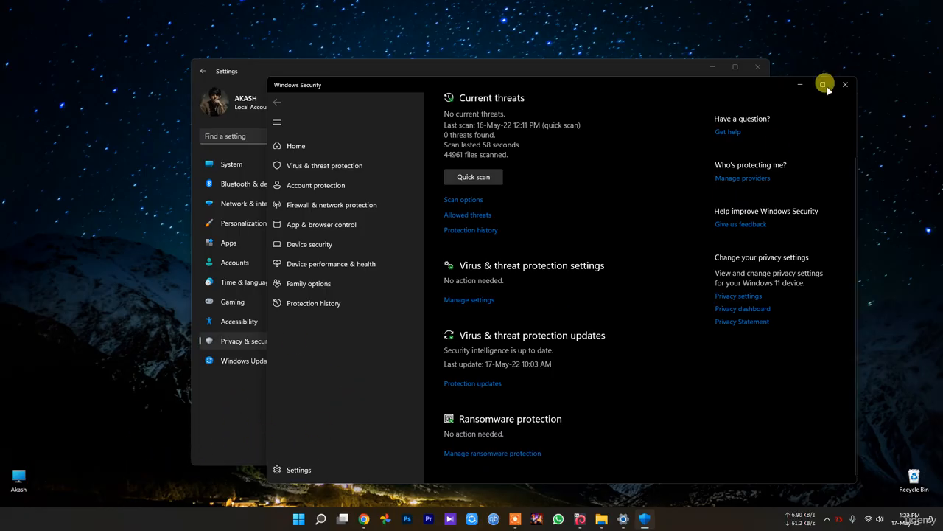
scroll(459, 241, up, 2)
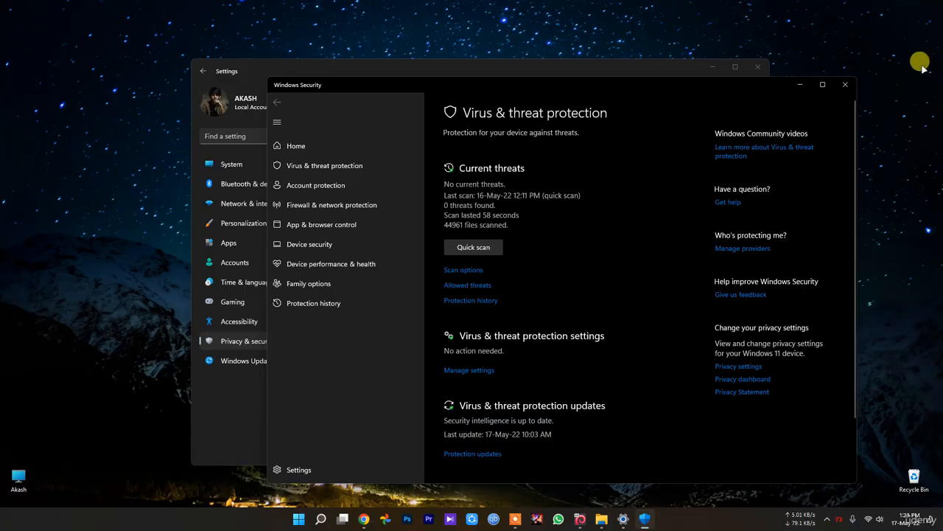
click(845, 84)
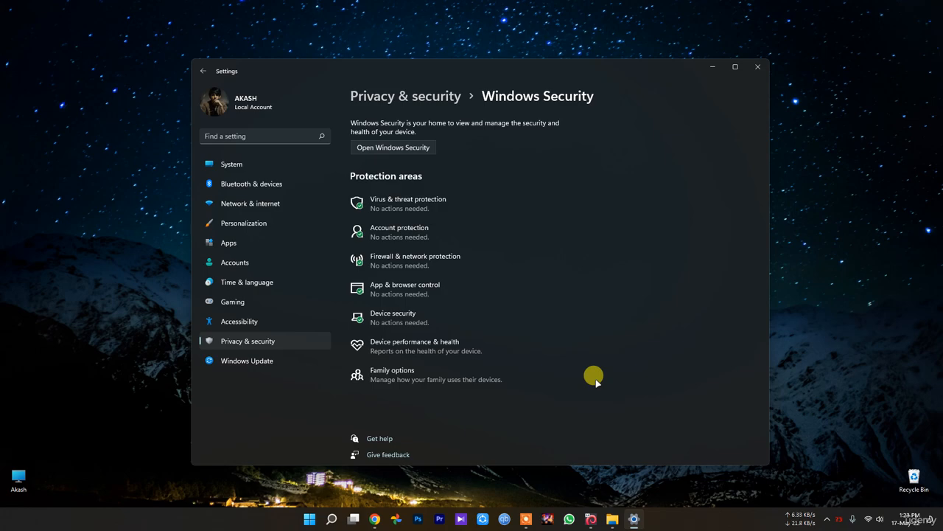
- Check for new updates on the Windows Update page and close Settings
click(265, 359)
click(706, 138)
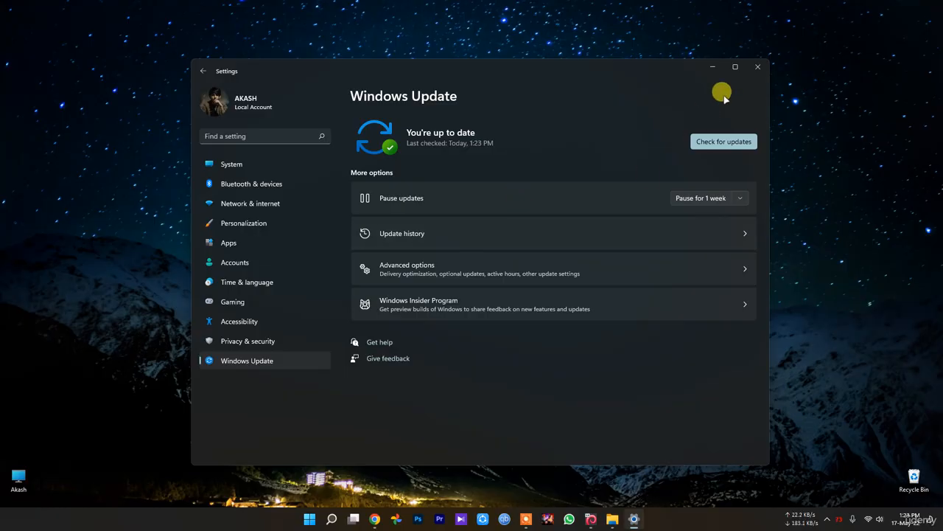
click(758, 67)
- Open Device Manager, look over the list of device categories, and close it
right_click(320, 525)
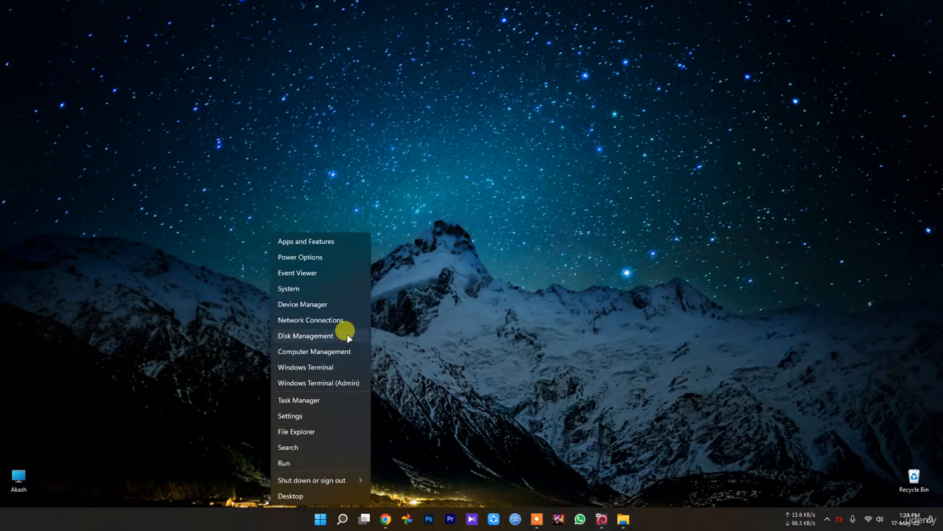
click(327, 305)
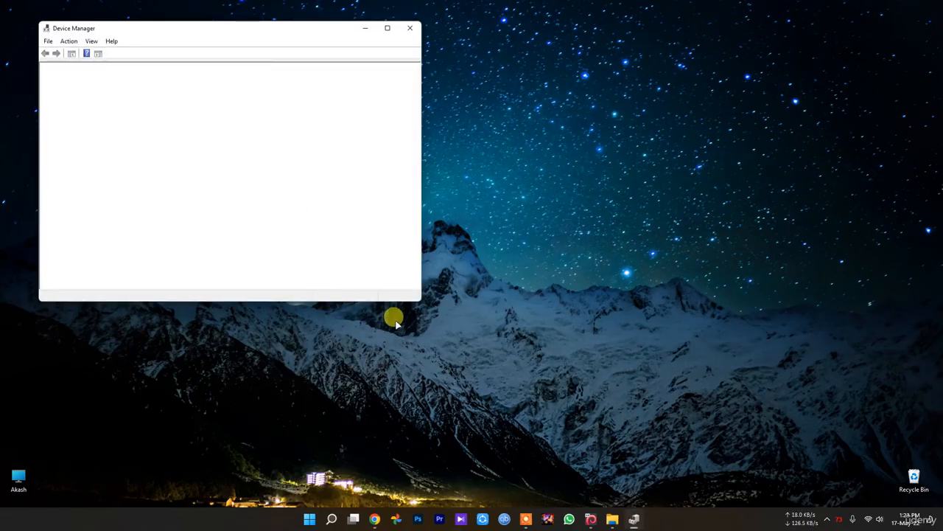
drag(248, 32, 575, 97)
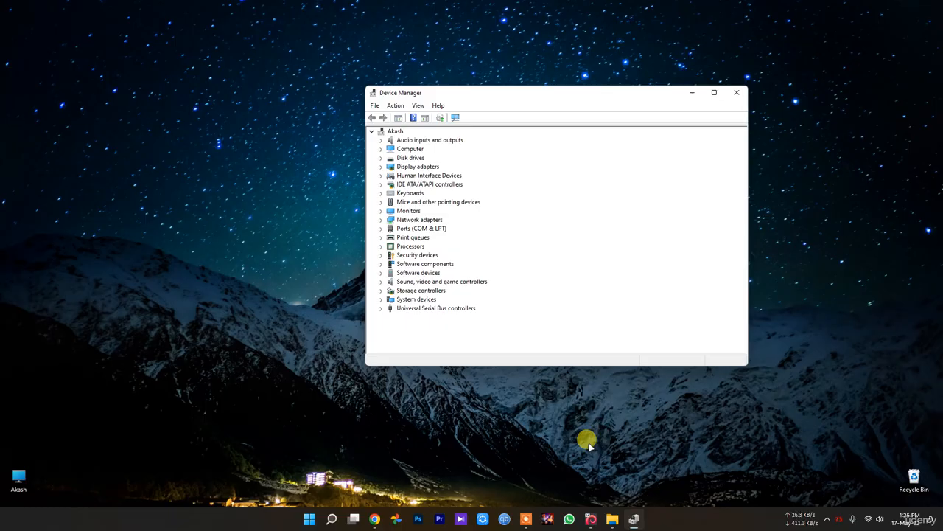
click(735, 92)
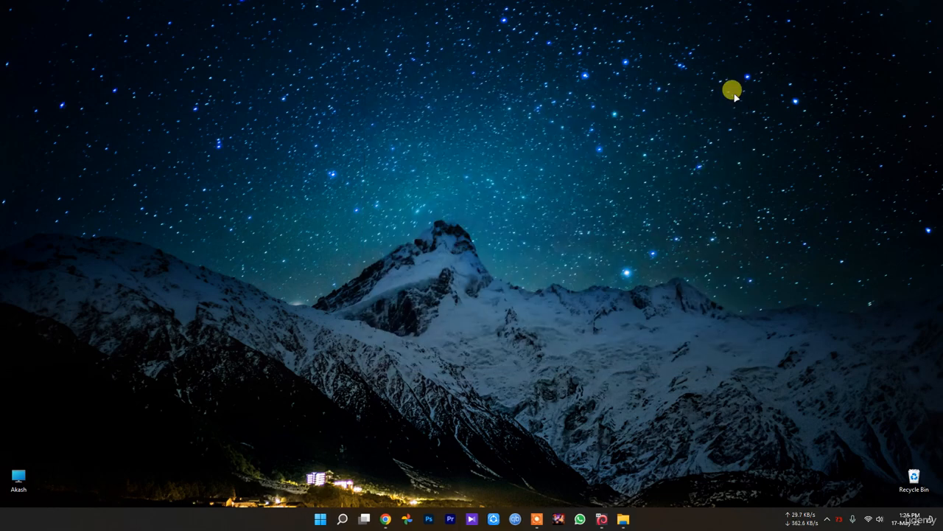
- Open the PC's properties from File Explorer to reach the System About page and maximize Settings
double_click(18, 479)
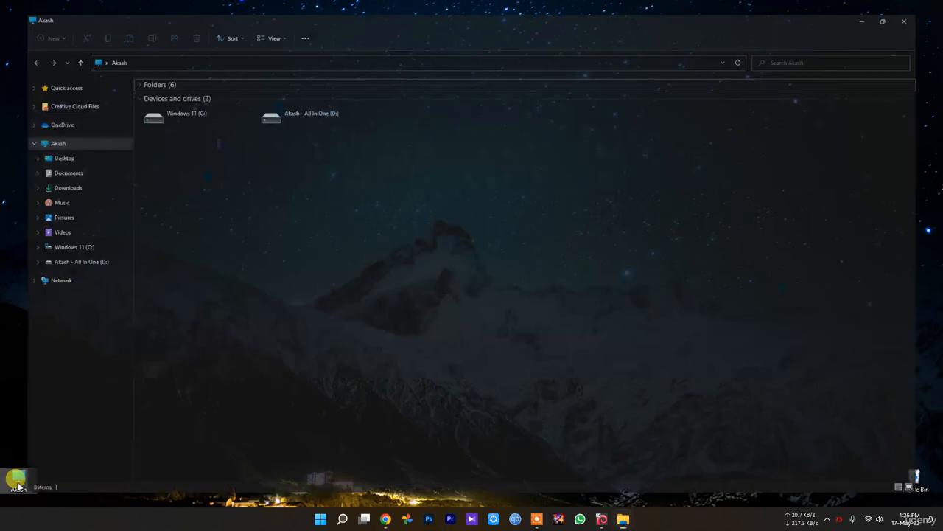
right_click(466, 232)
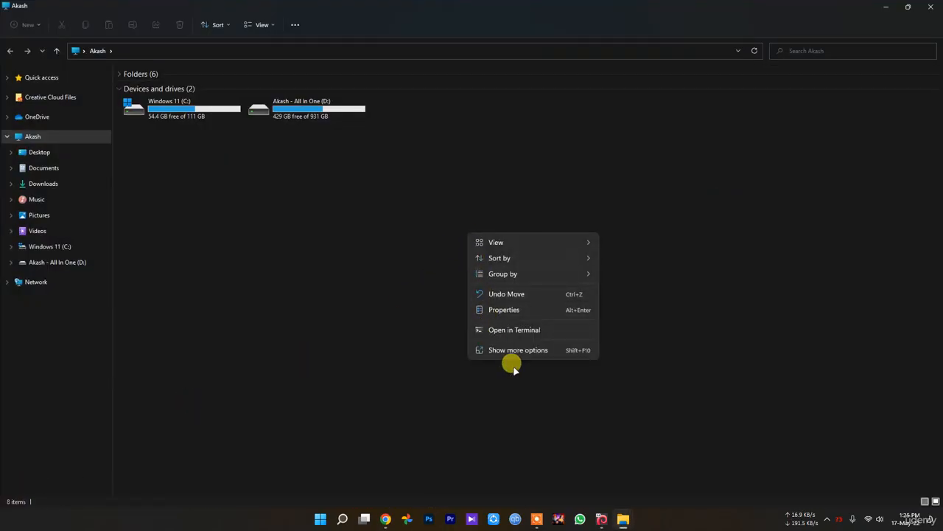
click(514, 350)
click(451, 237)
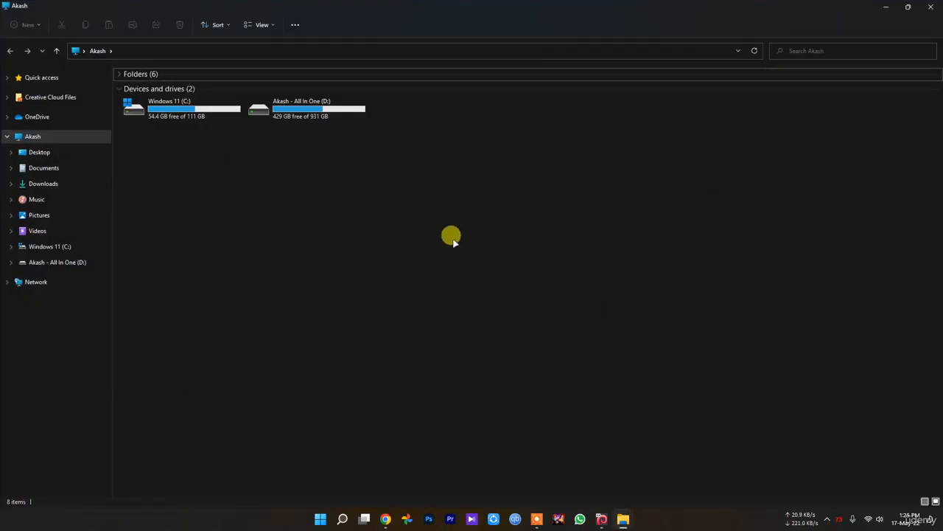
right_click(451, 237)
click(493, 309)
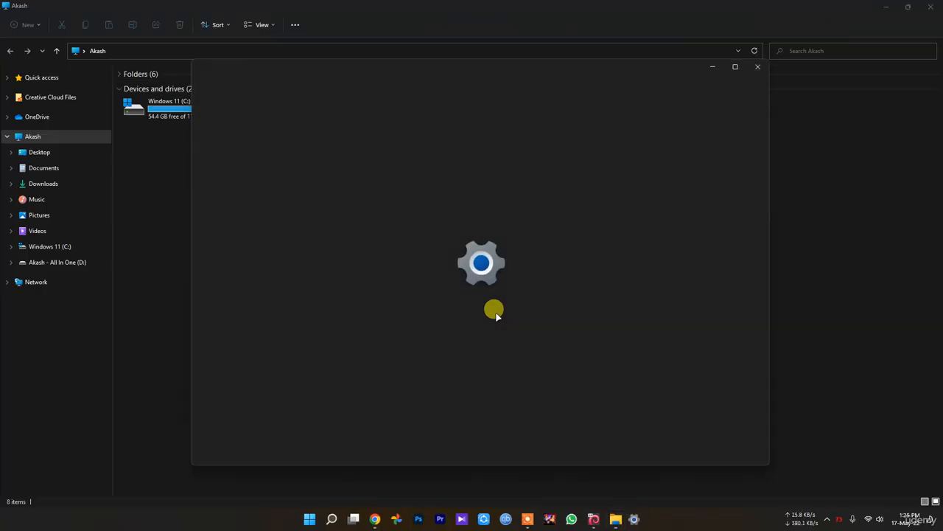
click(734, 65)
- Look through the device and Windows specifications, open the advanced system settings and reposition the System Properties dialog
scroll(663, 191, down, 2)
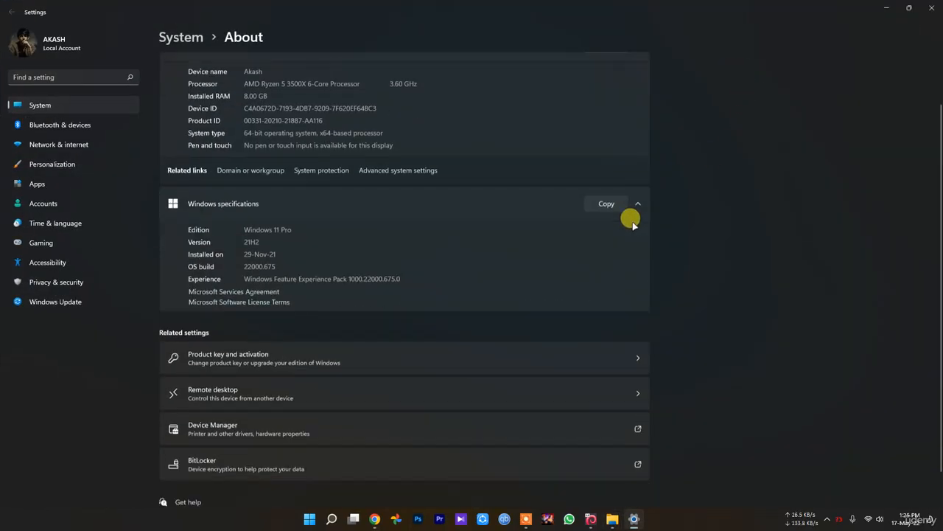
scroll(630, 250, down, 1)
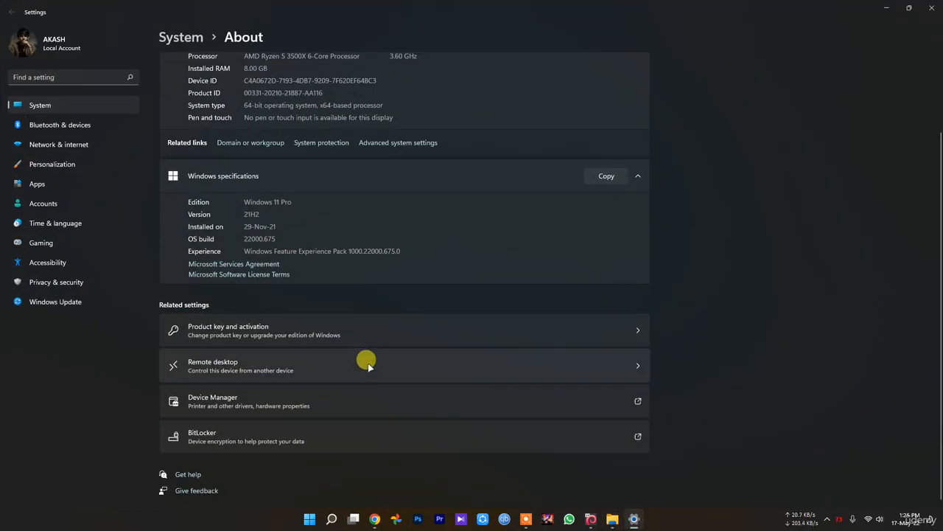
scroll(367, 366, up, 2)
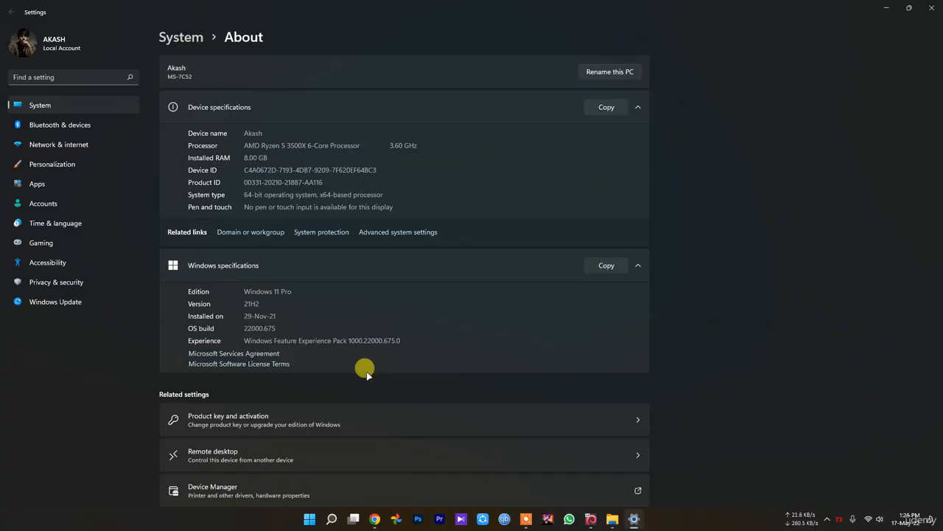
click(404, 245)
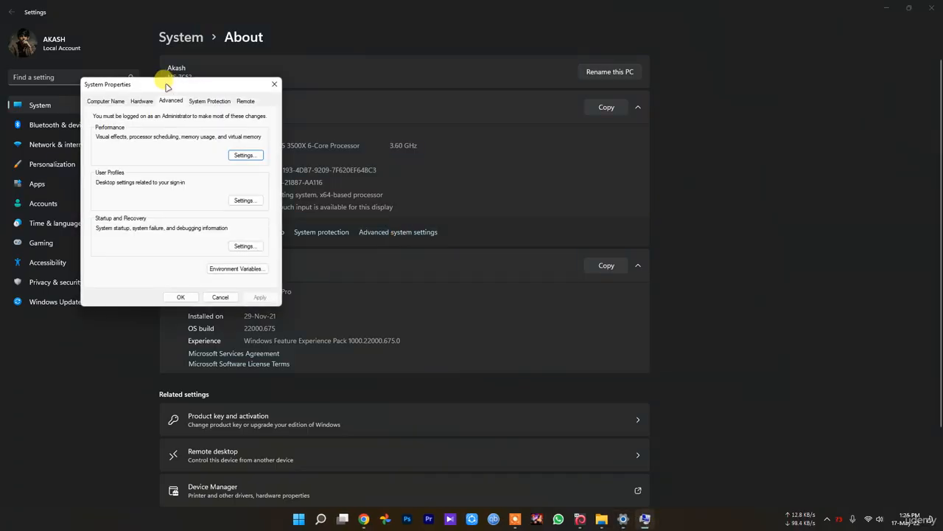
drag(166, 83, 432, 135)
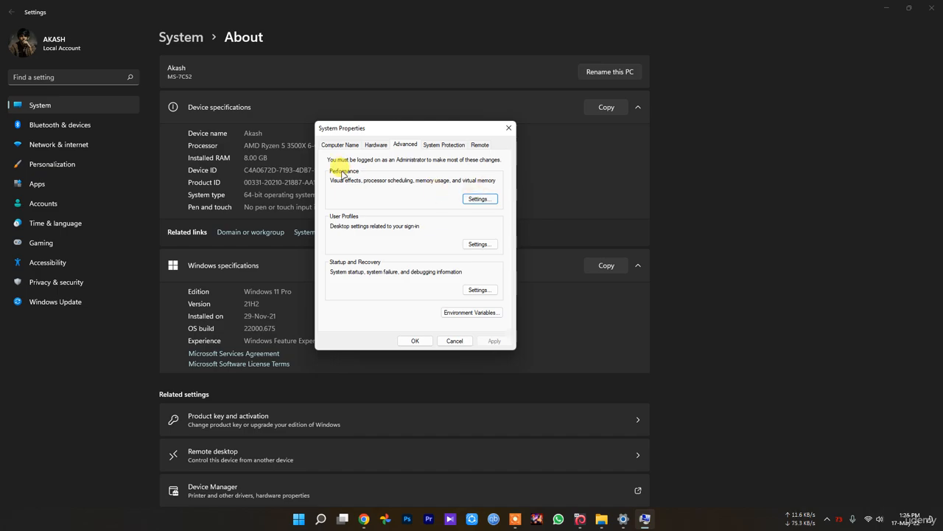
- Open Performance Options, try the Adjust for best performance visual effects preset, and cancel out of both dialogs
click(477, 199)
drag(398, 165, 594, 171)
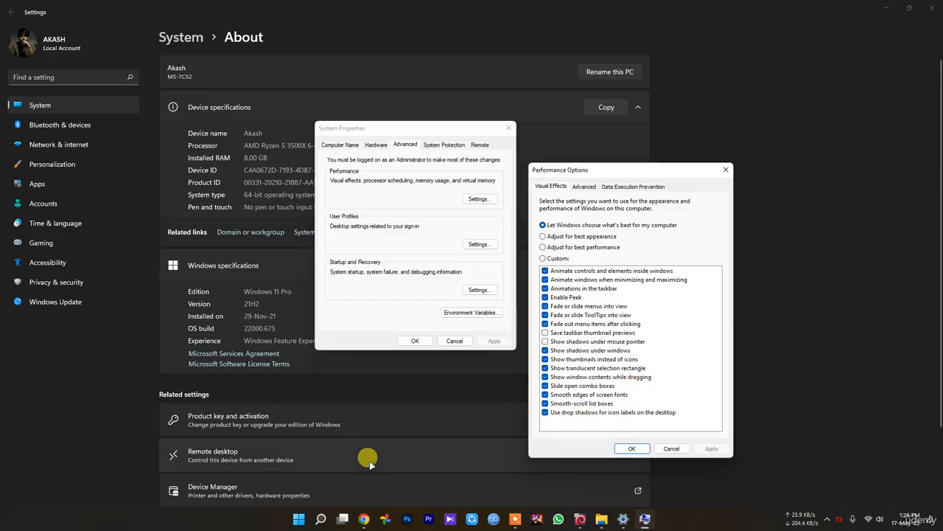
click(589, 248)
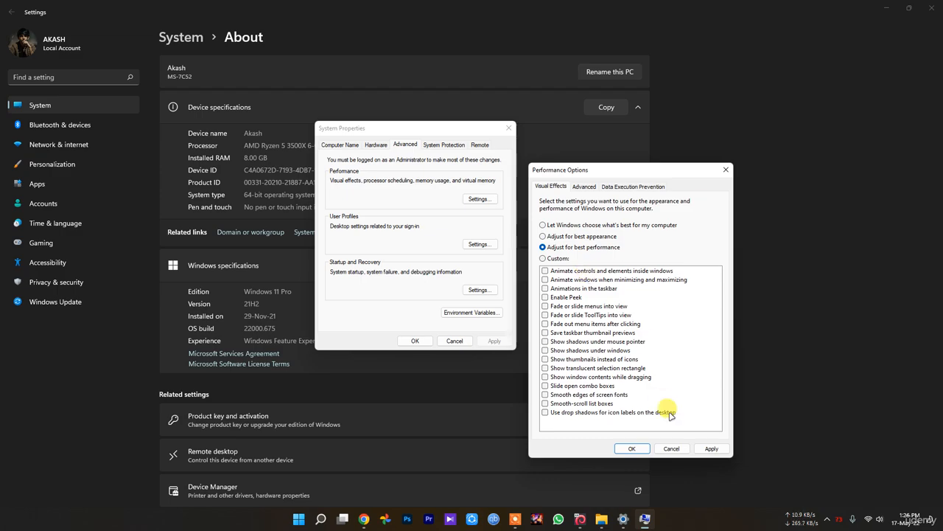
click(672, 448)
click(454, 340)
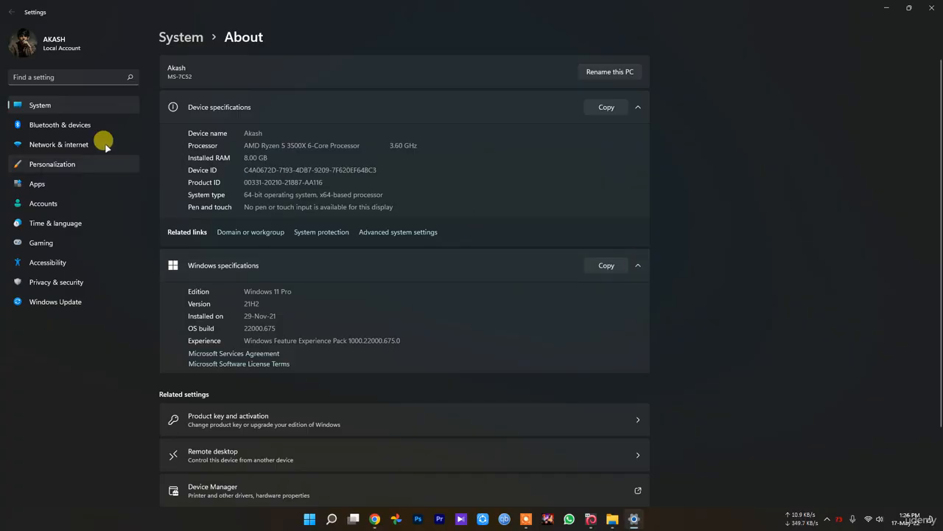
- Look at the desktop background options under Personalization and open the Colors settings
click(67, 159)
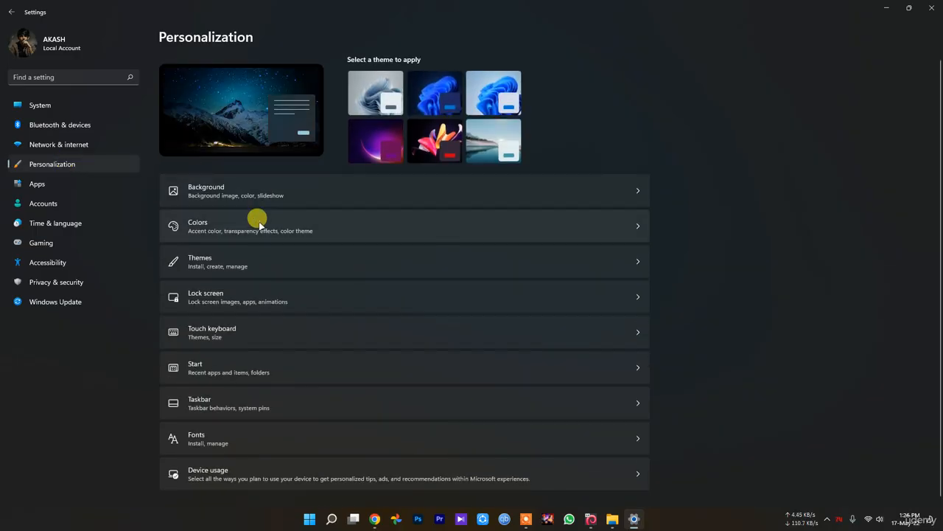
click(230, 190)
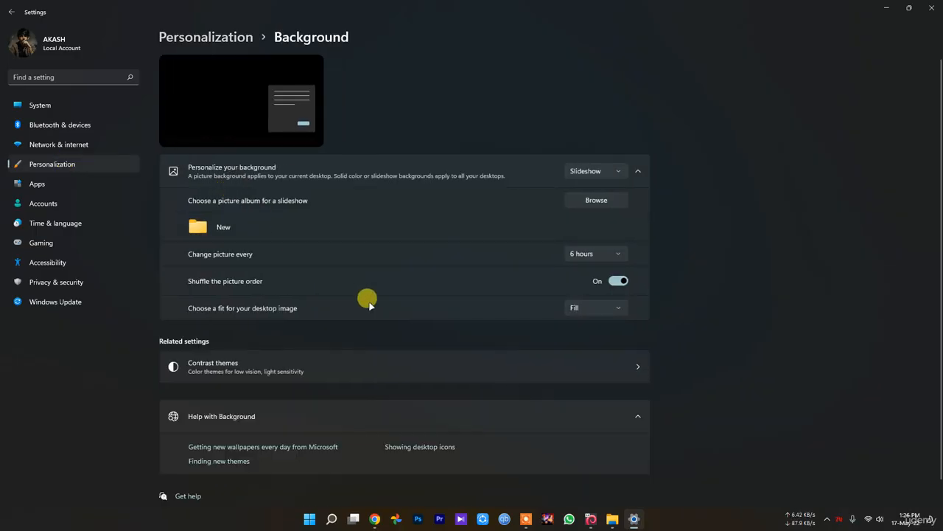
key(alt+Left)
click(230, 231)
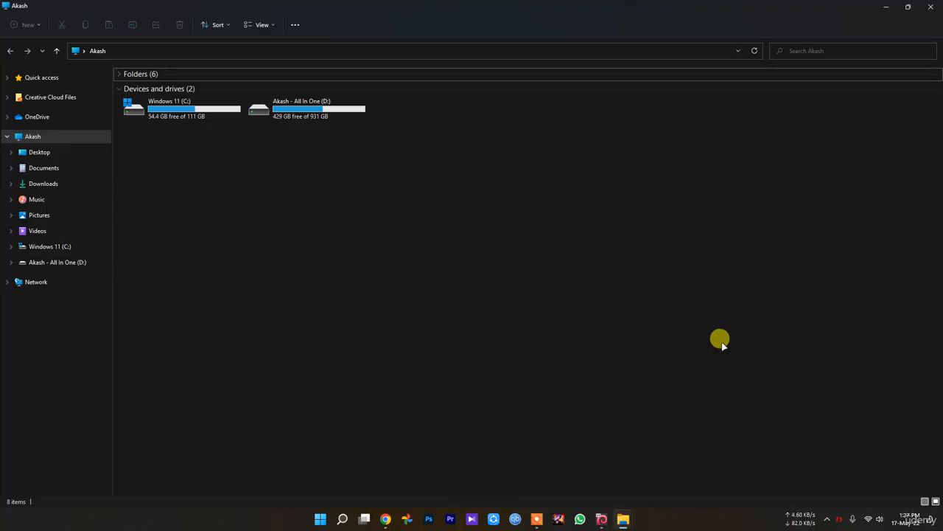
- Open the search settings from Windows Search and review the SafeSearch, cloud content search and search history options
click(341, 518)
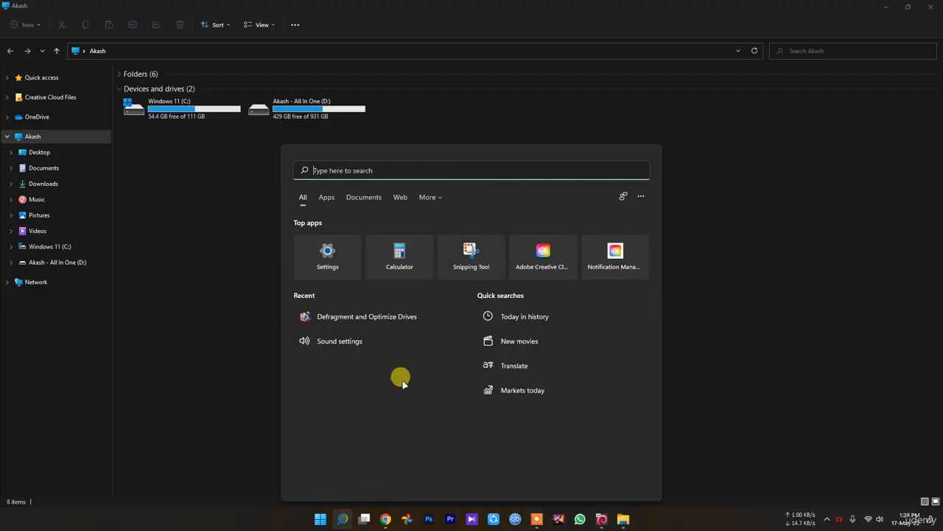
click(642, 195)
click(595, 264)
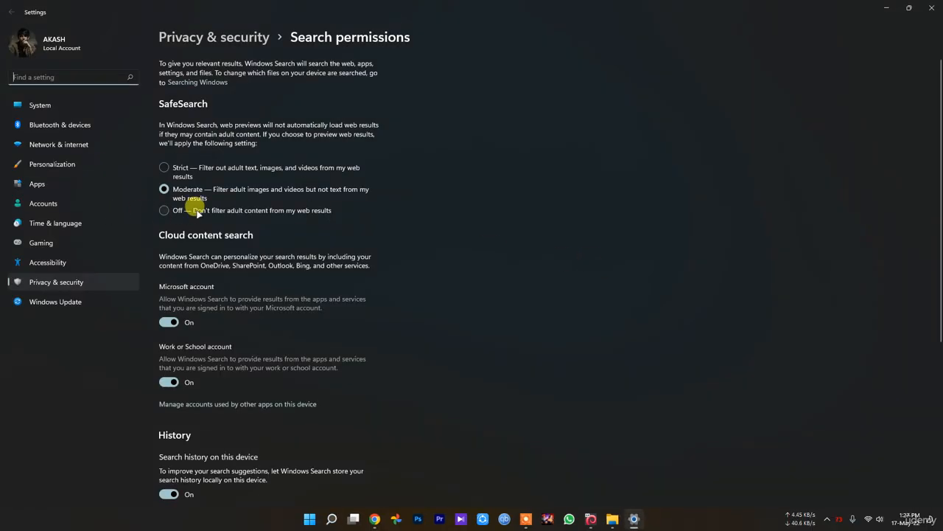
scroll(197, 214, down, 1)
scroll(198, 210, down, 1)
scroll(206, 298, up, 2)
scroll(192, 221, down, 3)
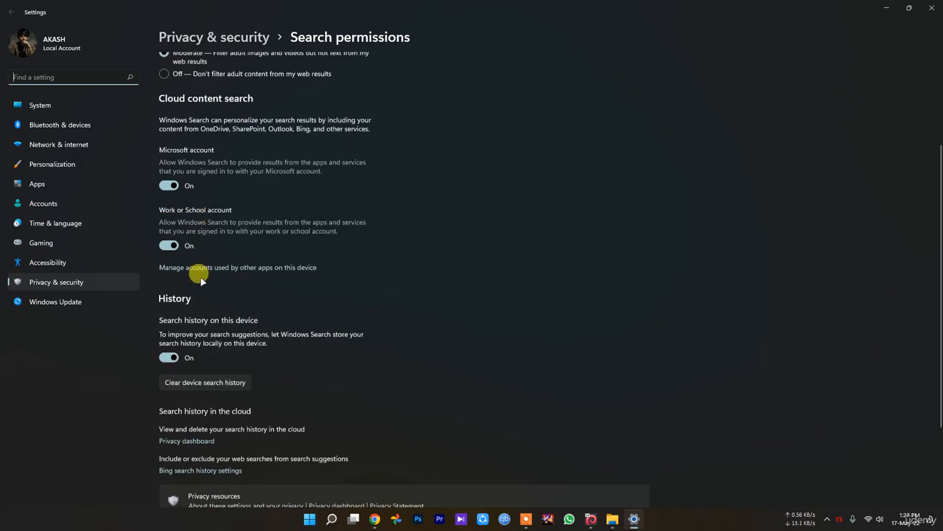
scroll(170, 351, down, 2)
- Open the PC's advanced system settings and bring up the Virtual Memory settings from the advanced Performance Options
key(super+e)
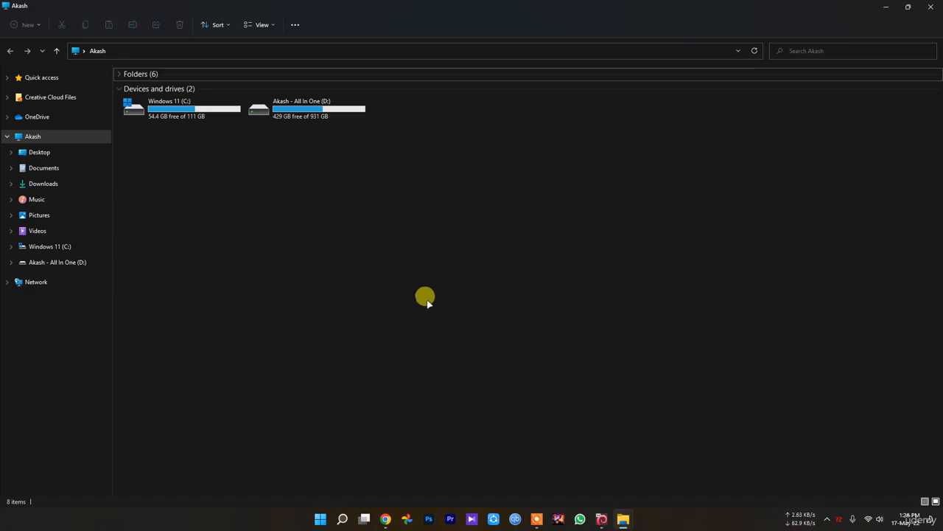
right_click(427, 299)
click(485, 383)
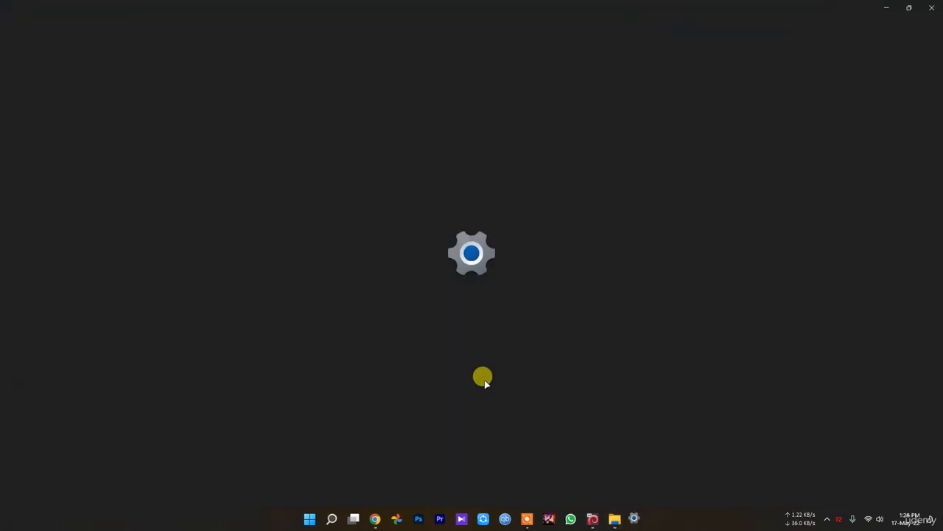
click(407, 232)
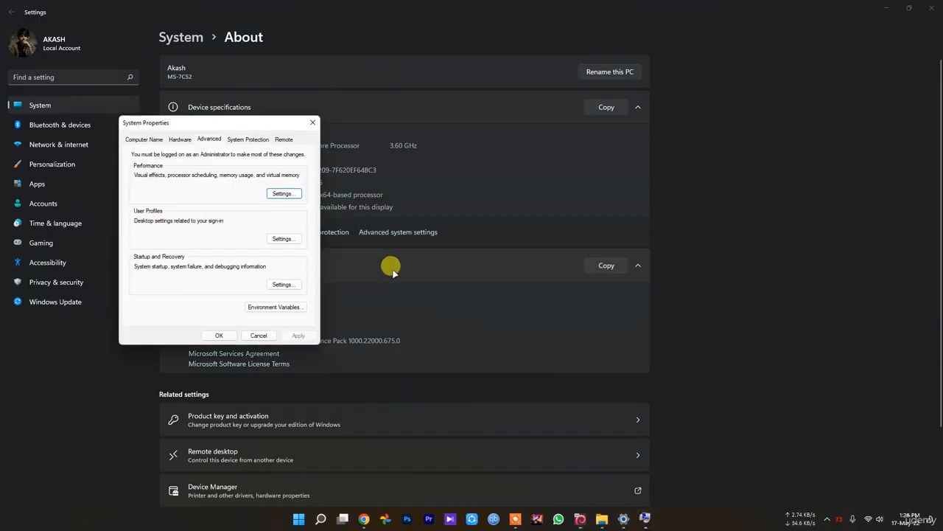
click(285, 193)
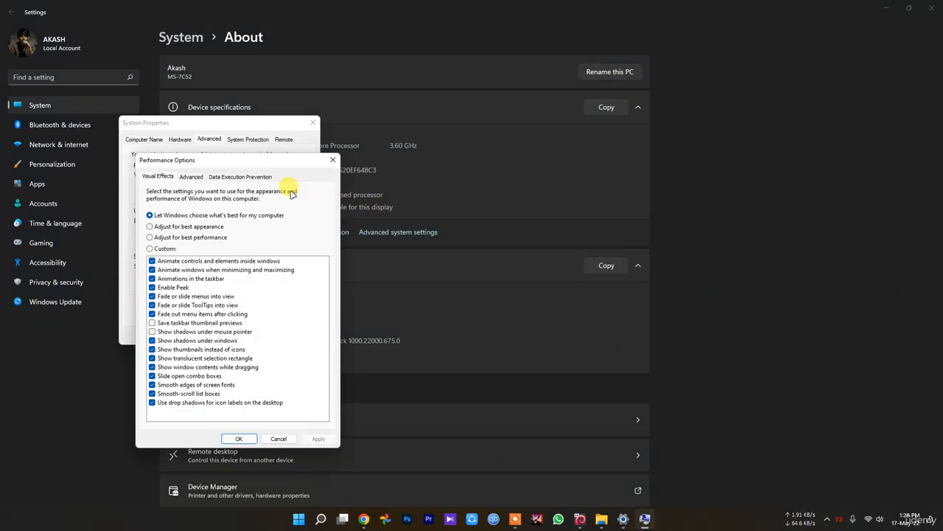
click(191, 177)
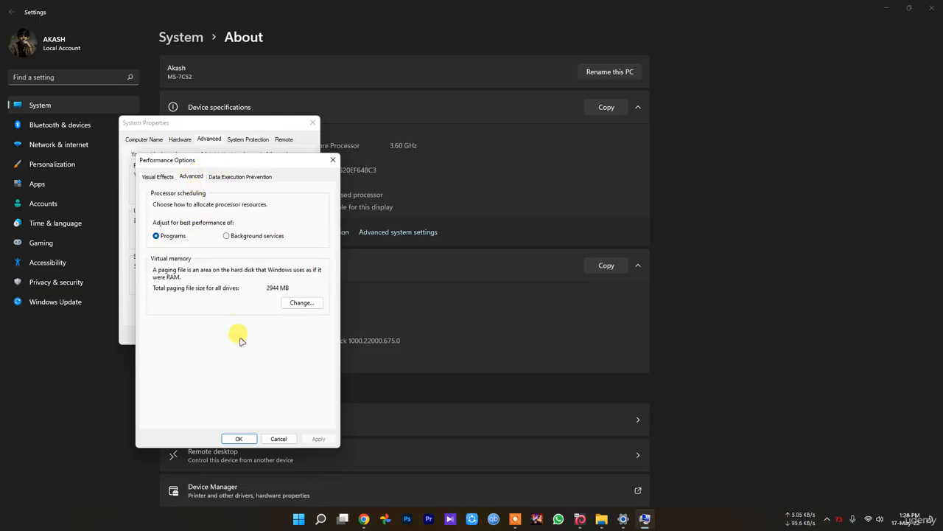
click(301, 303)
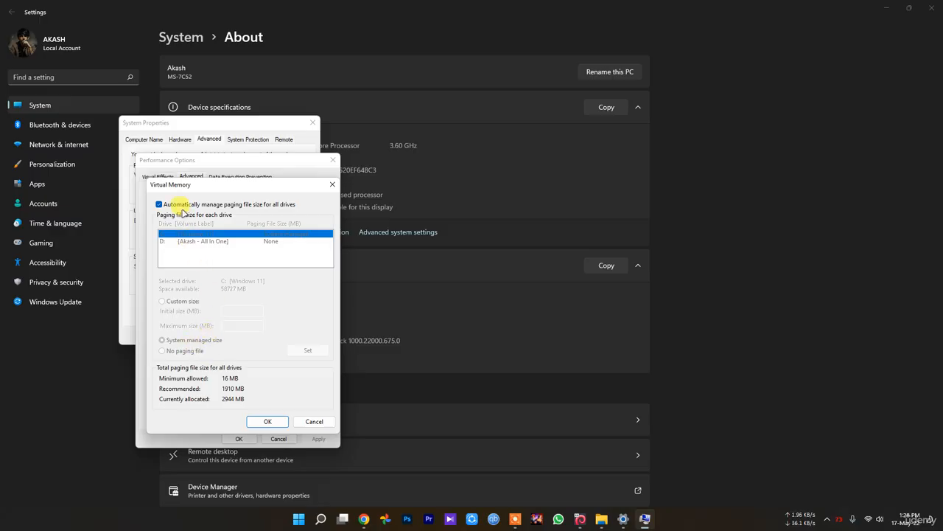
- Try turning off automatic paging file management for all drives, cancel out of every dialog and close Settings and File Explorer
click(199, 204)
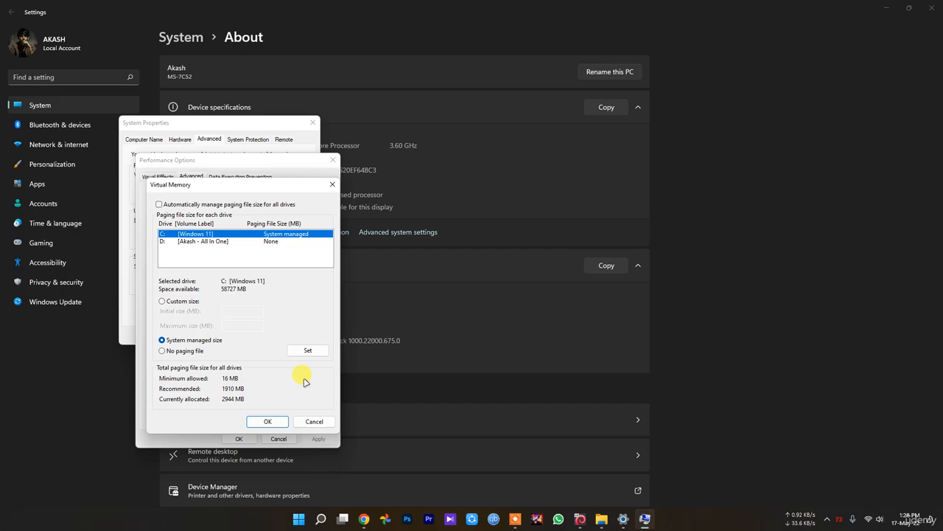
click(314, 421)
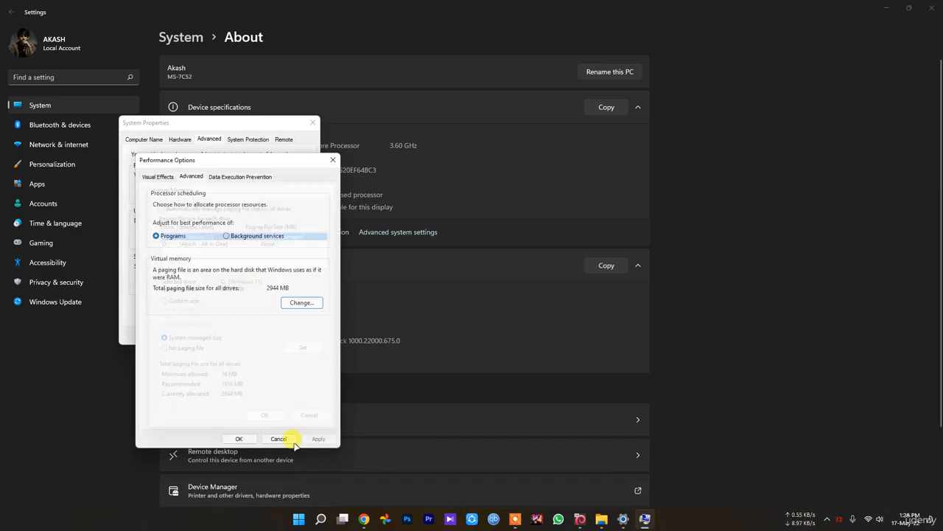
click(277, 438)
click(258, 331)
click(931, 7)
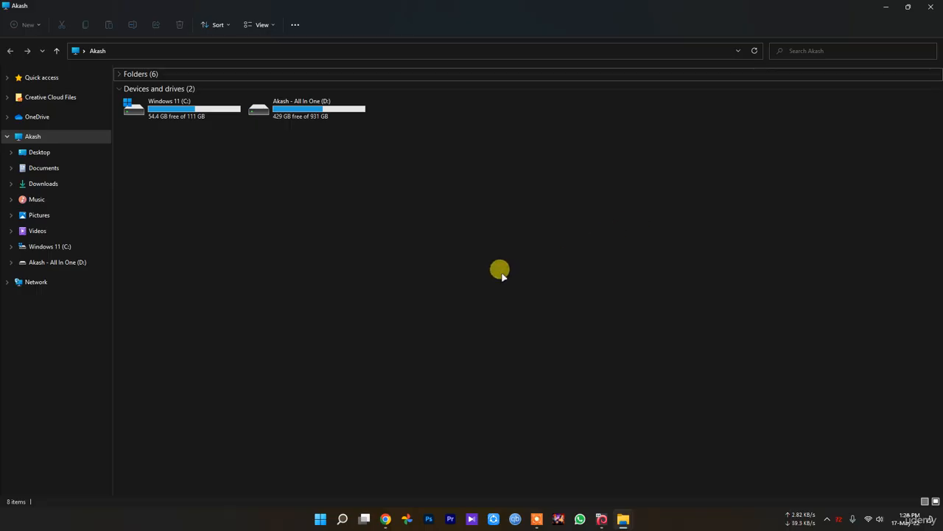
click(930, 7)
- Search Windows for the Run app and use it to open the Windows Temp folder with the command temp
click(342, 519)
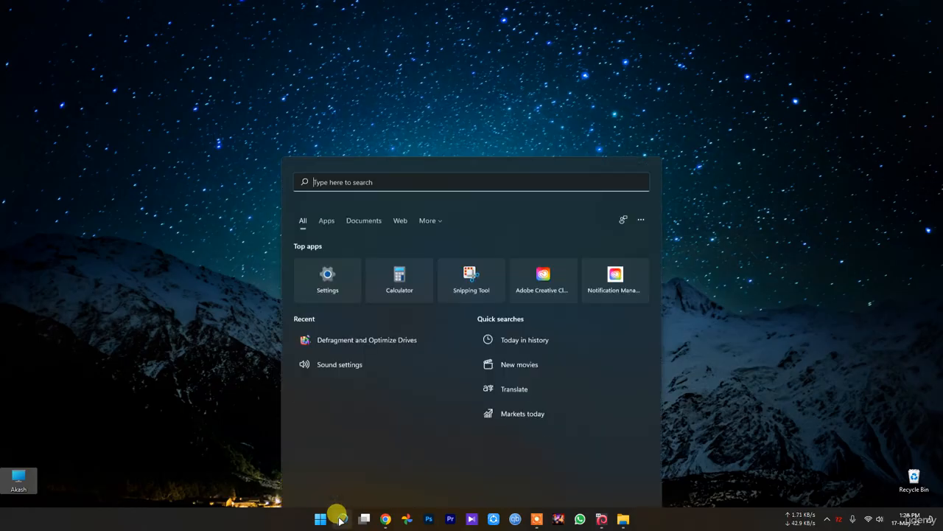
text(run)
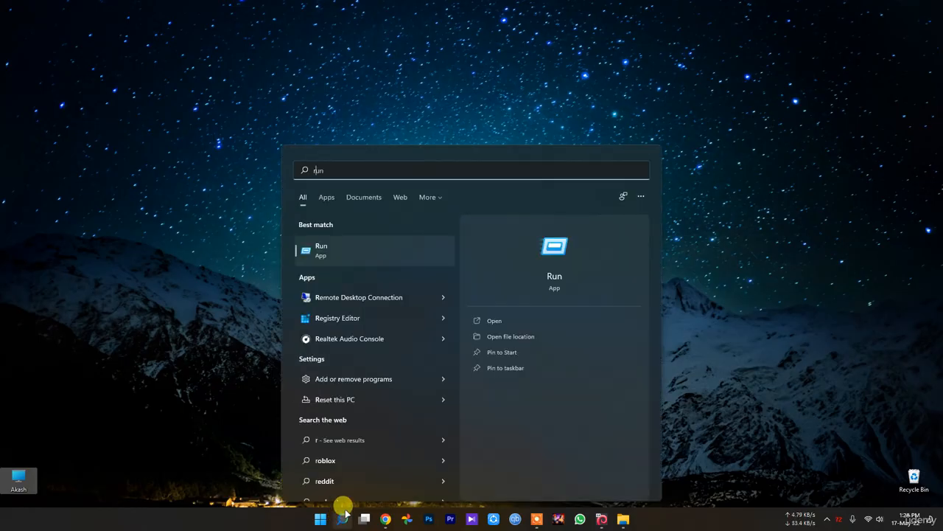
click(333, 252)
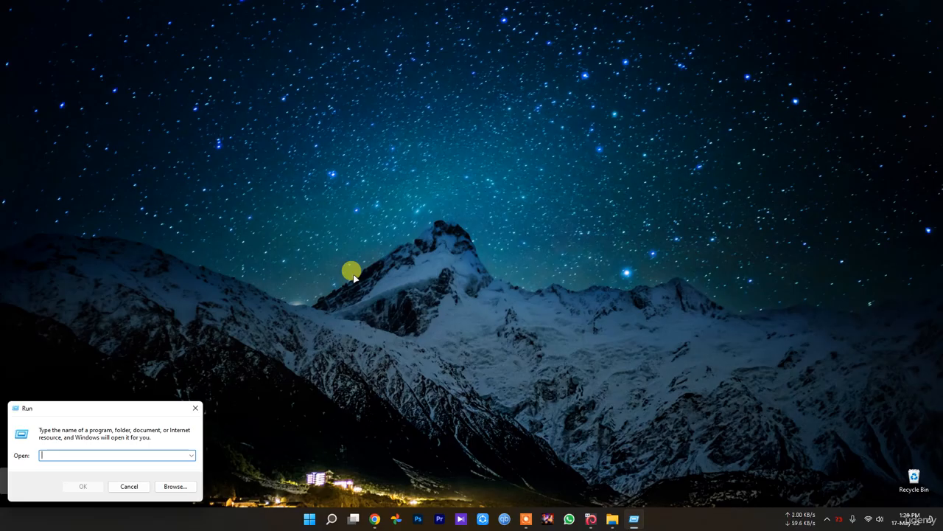
text(temp)
key(Return)
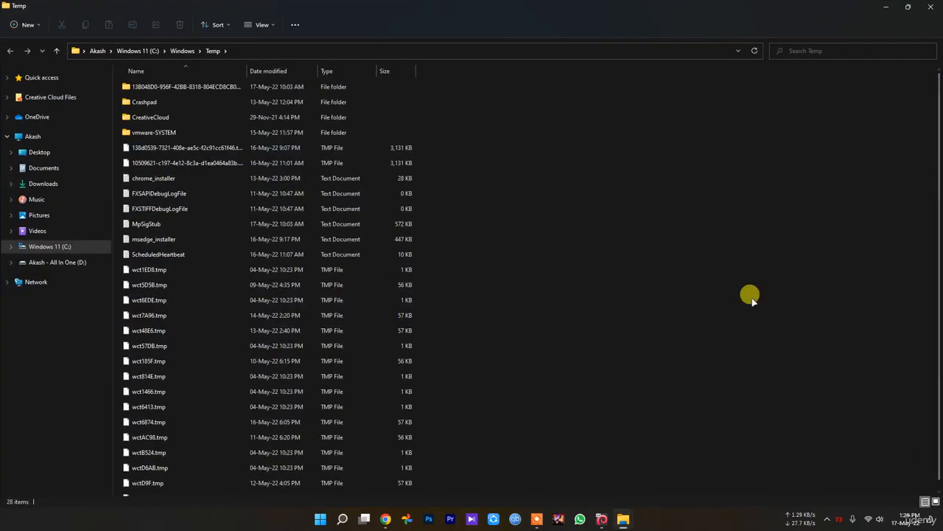
- Delete all contents of the Windows Temp folder, skipping protected and in-use items and cancelling the remaining deletion
key(ctrl+a)
key(Delete)
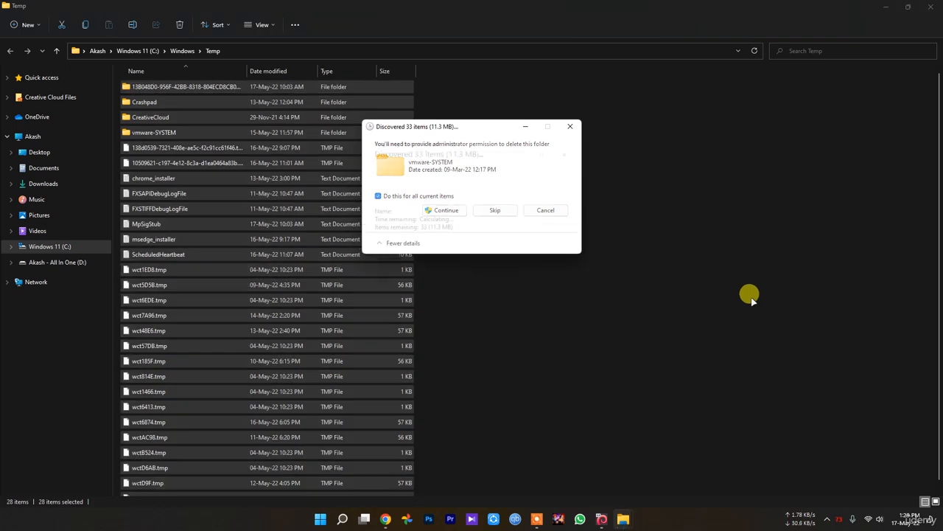
click(494, 210)
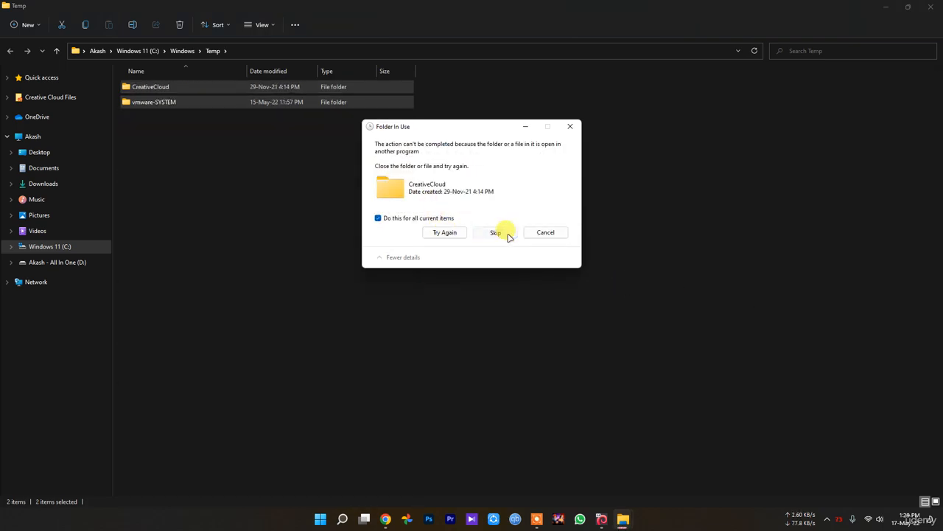
click(495, 232)
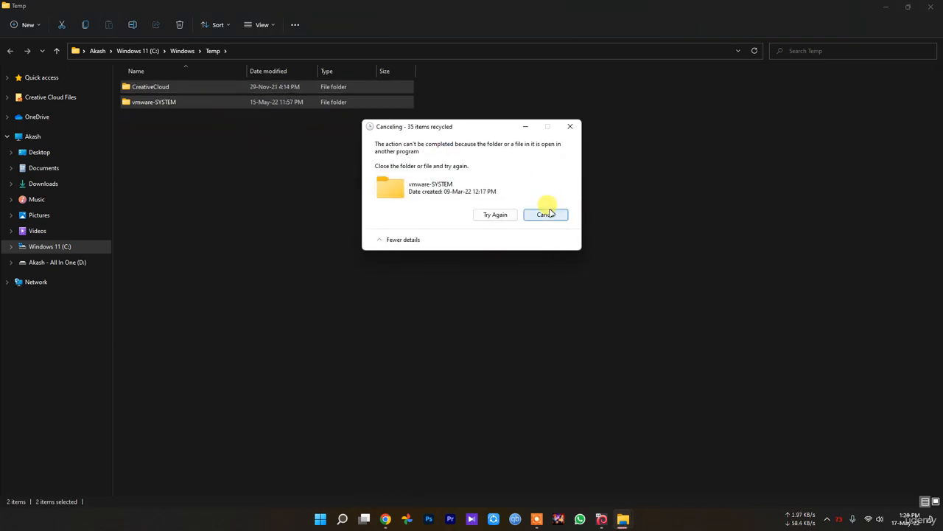
click(545, 214)
- Launch Run again and open the AppData Local Temp folder with the command %temp%
click(344, 517)
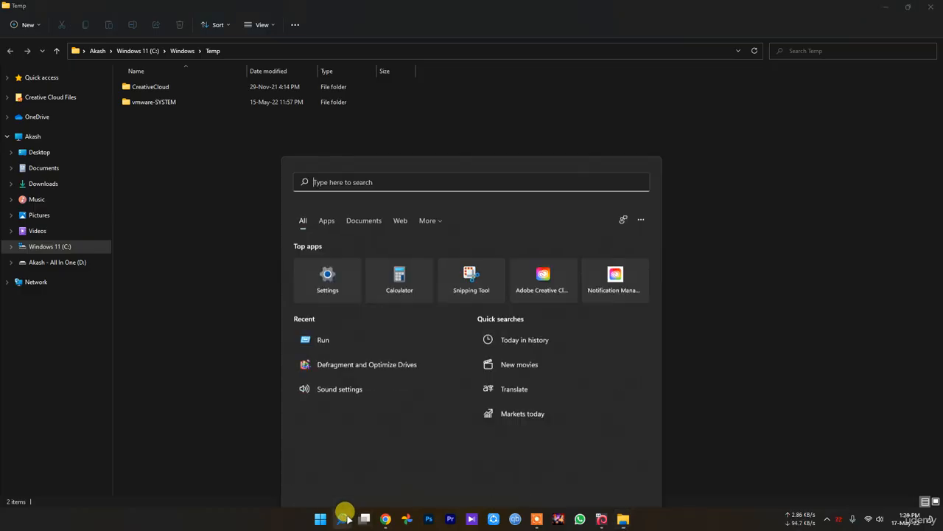
click(326, 312)
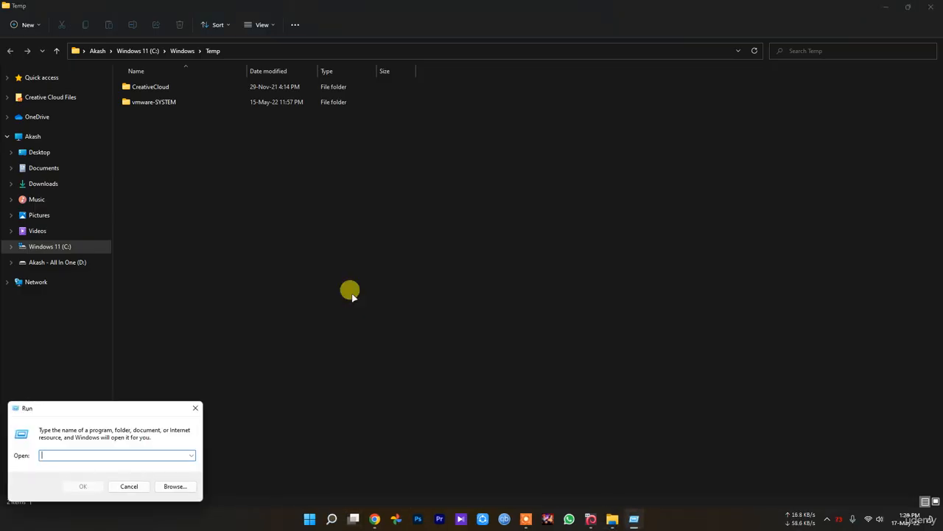
text(%)
key(BackSpace)
text(%)
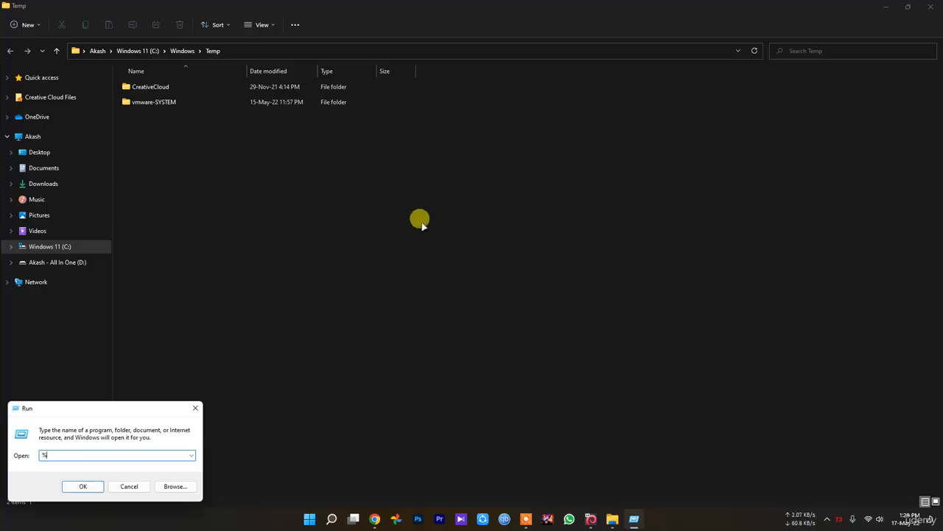
text(temp%)
key(BackSpace)
key(Return)
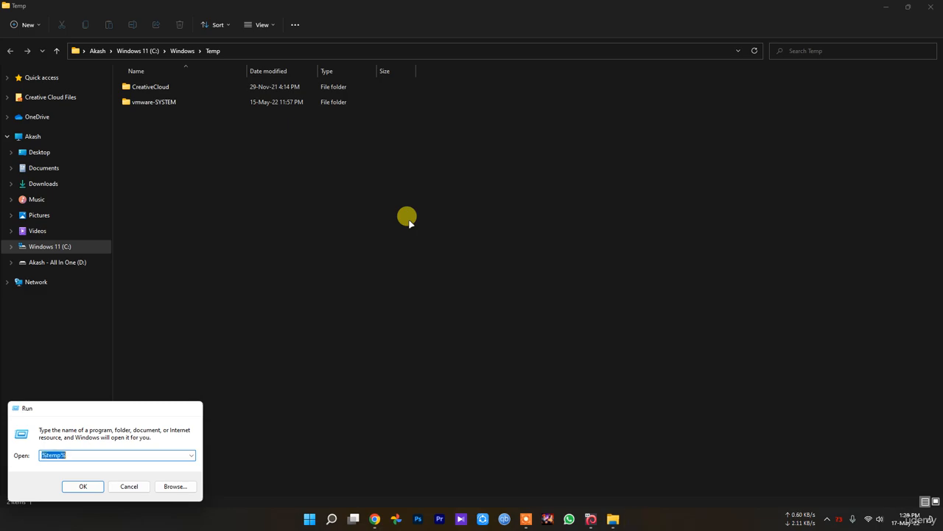
- Delete all files and folders in the AppData Local Temp folder, skipping every item that is in use
scroll(407, 218, down, 10)
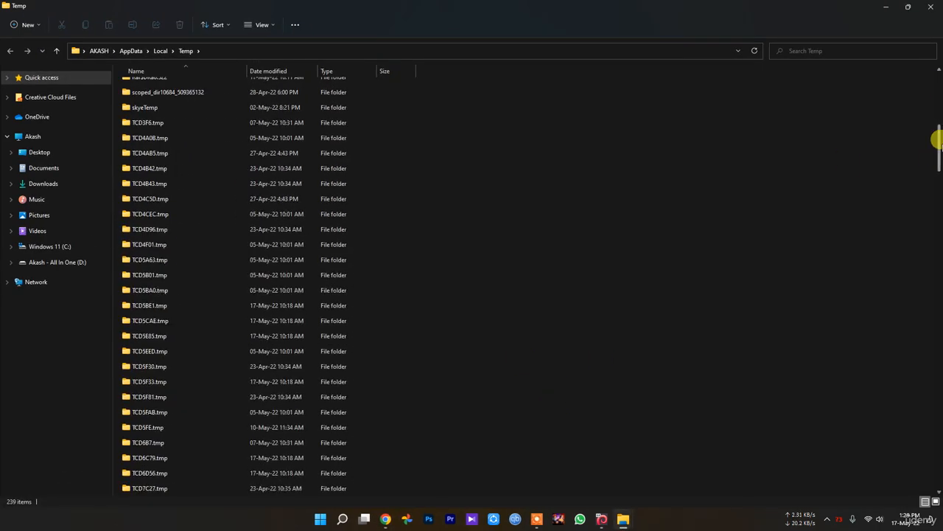
drag(937, 143, 938, 77)
key(ctrl+a)
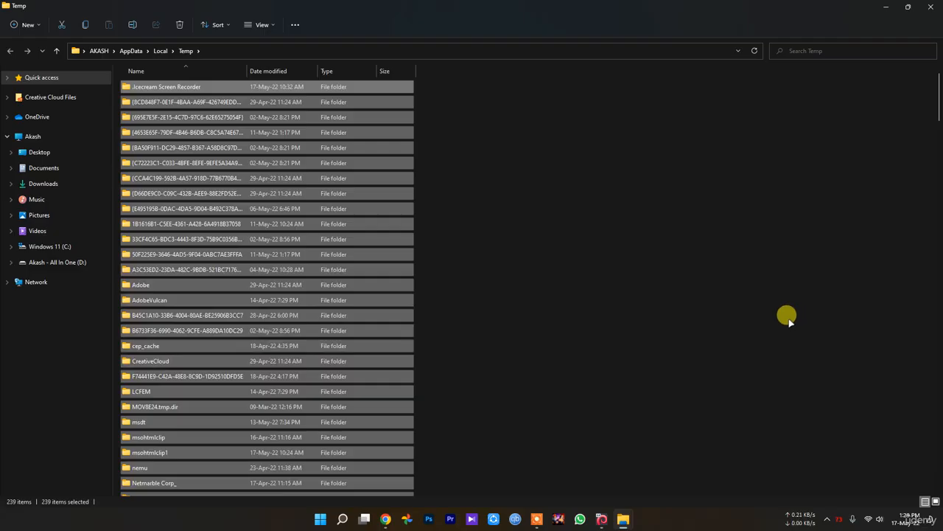
key(Delete)
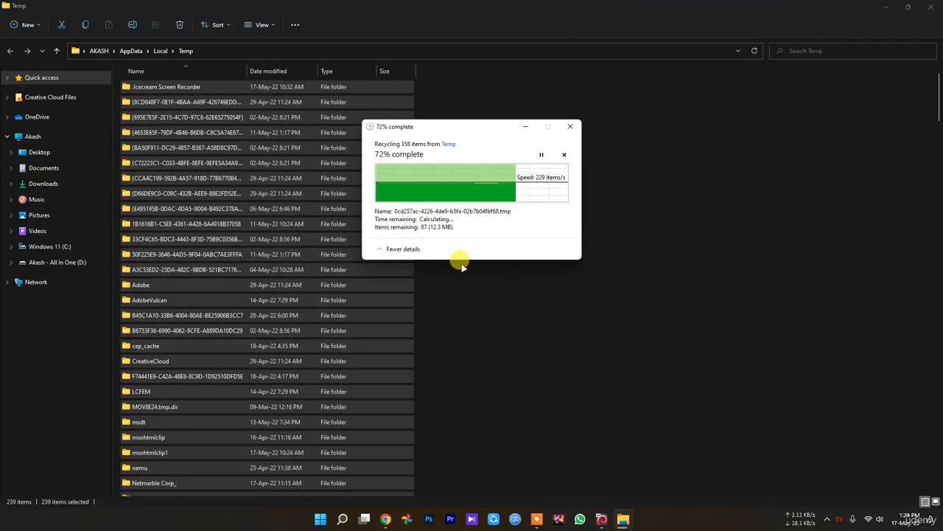
click(378, 211)
click(495, 225)
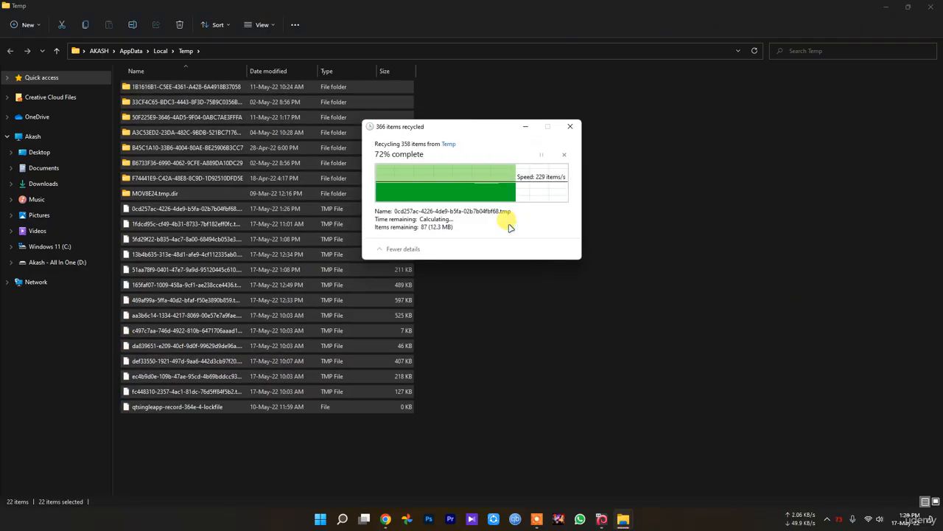
click(429, 218)
click(496, 232)
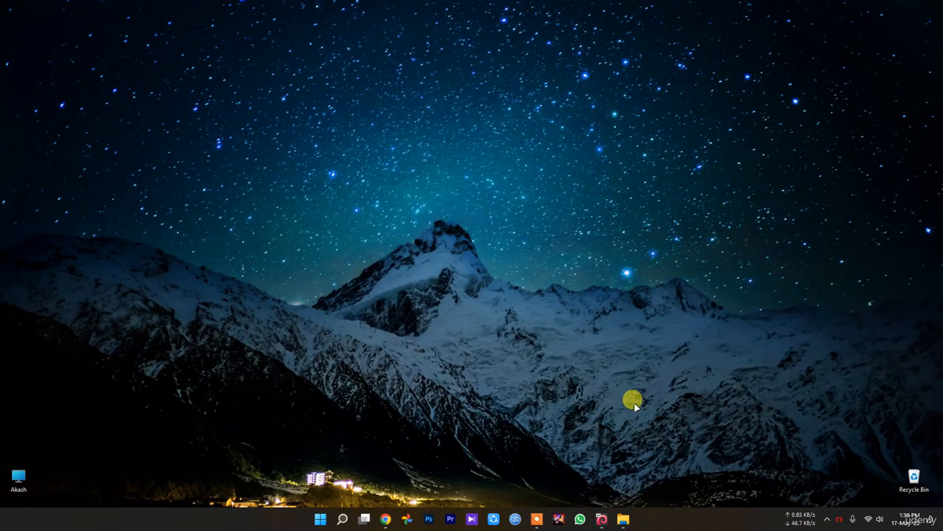
- Open Task Manager, check the memory usage under Performance and the startup apps list, and close it
right_click(322, 519)
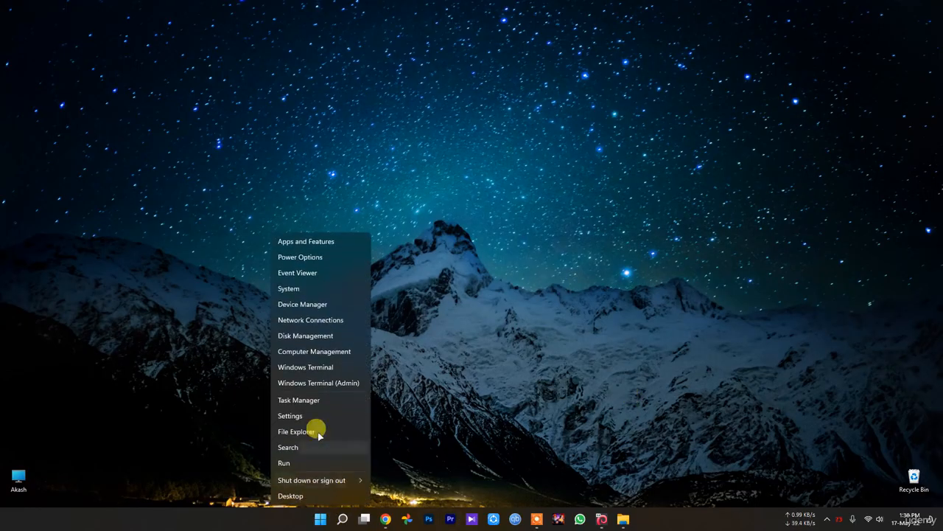
click(310, 400)
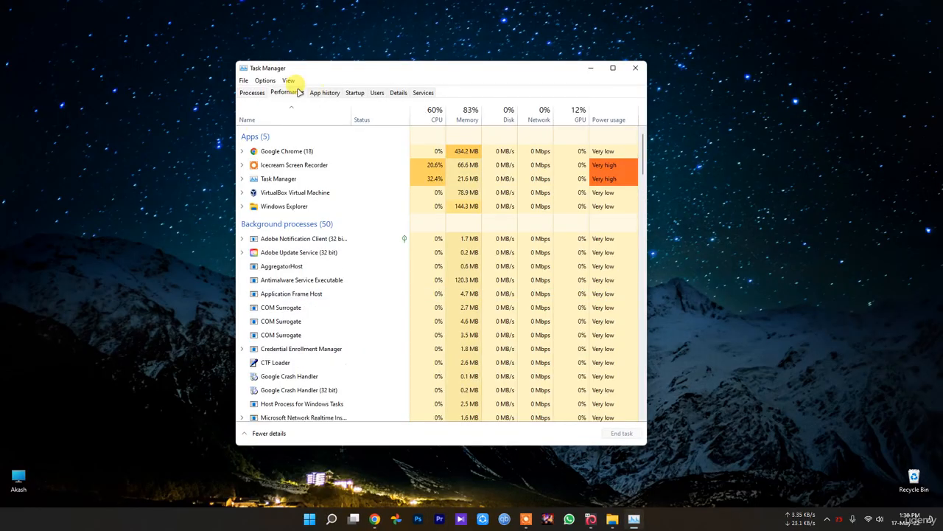
click(288, 92)
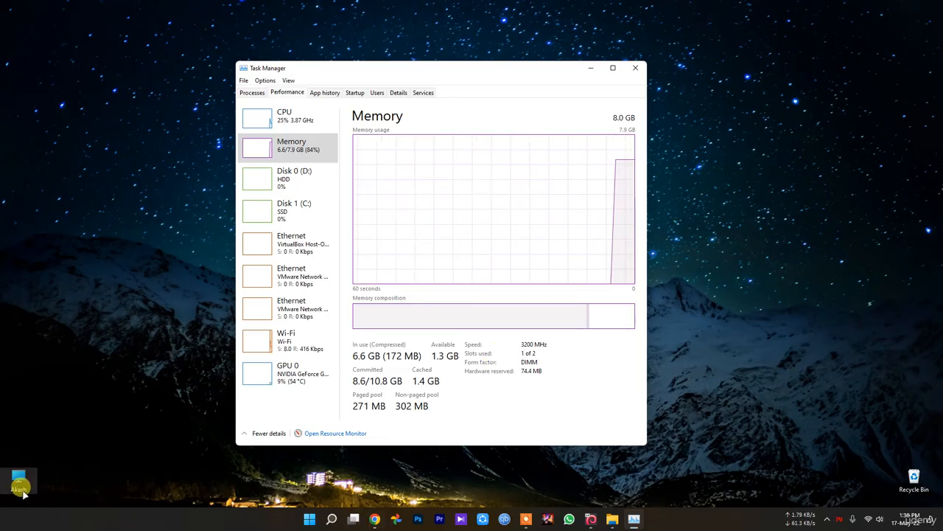
click(8, 451)
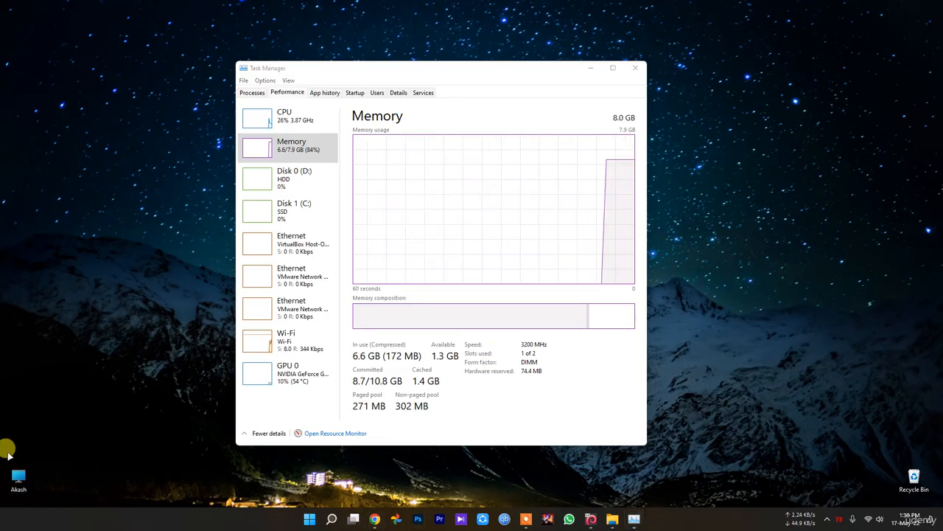
click(352, 92)
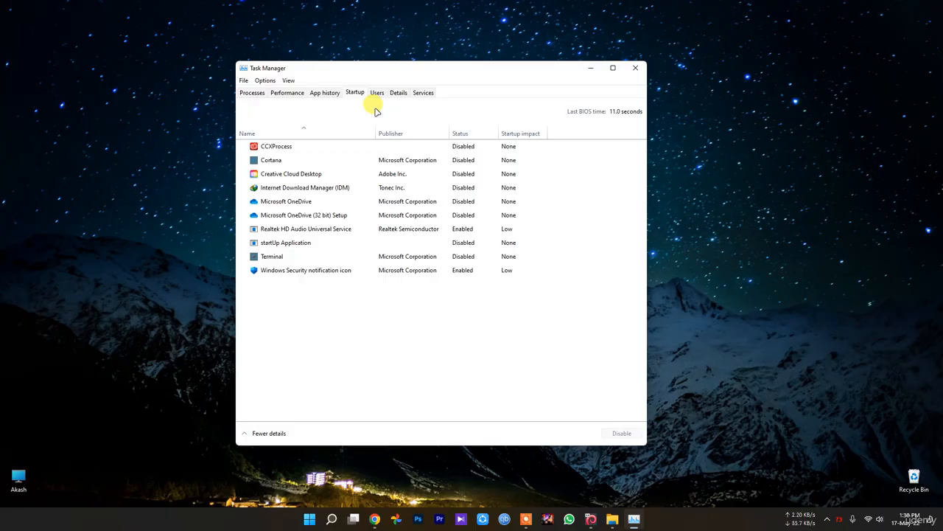
click(636, 67)
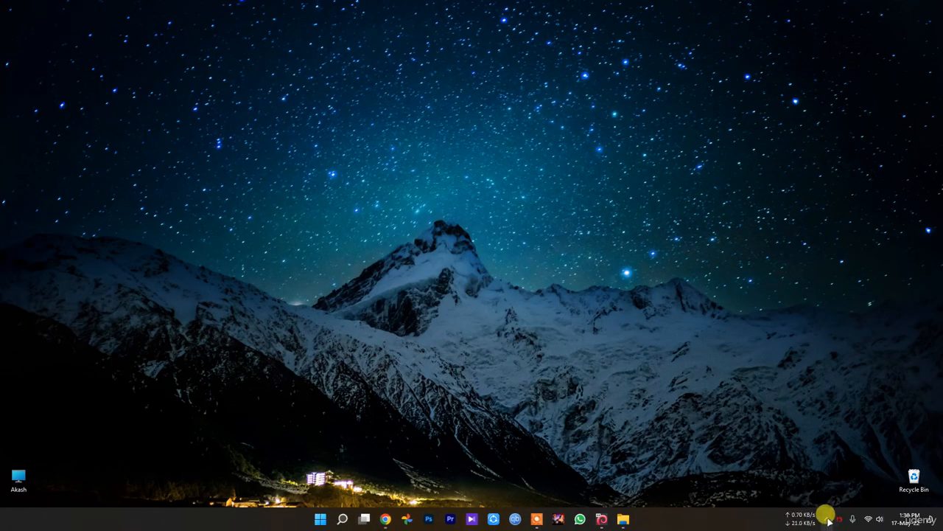